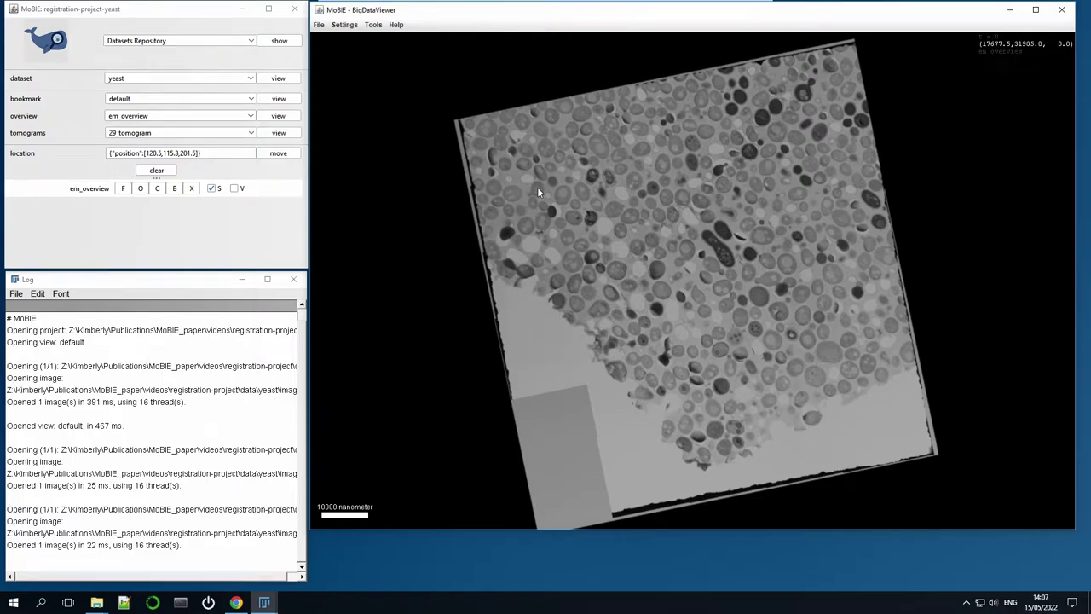
Add 27_tomogram from the tomograms list to the viewer and scroll through its depth slices
click(241, 134)
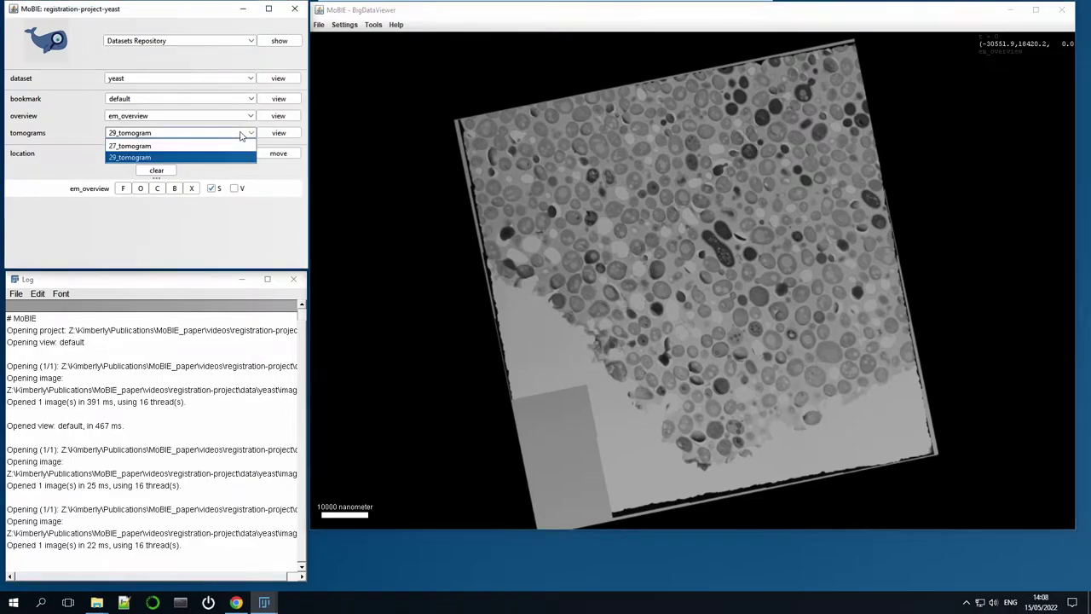
click(174, 148)
click(278, 133)
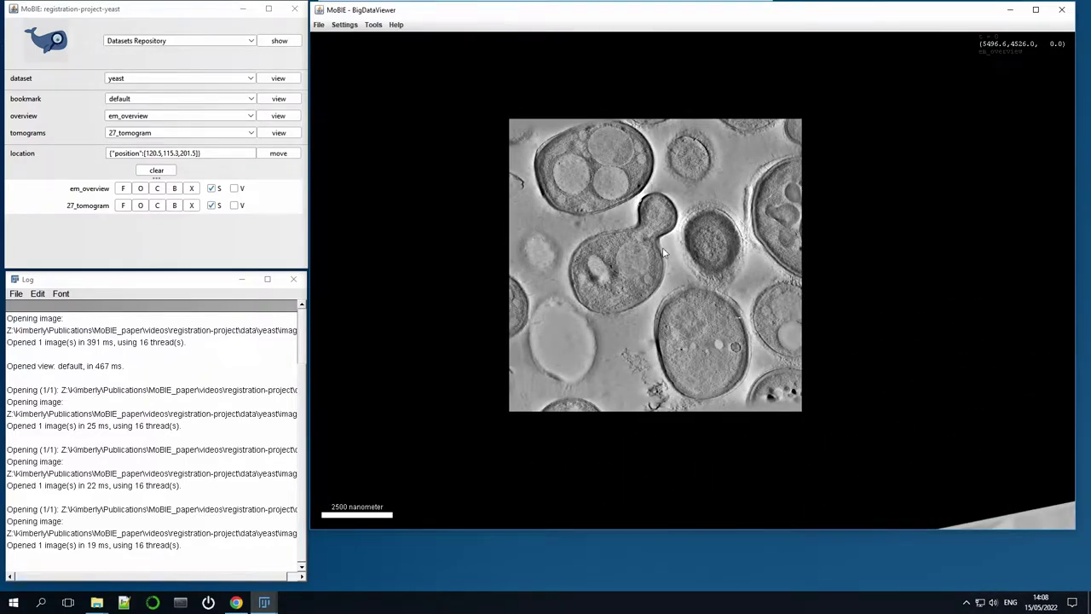
scroll(612, 260, down, 10)
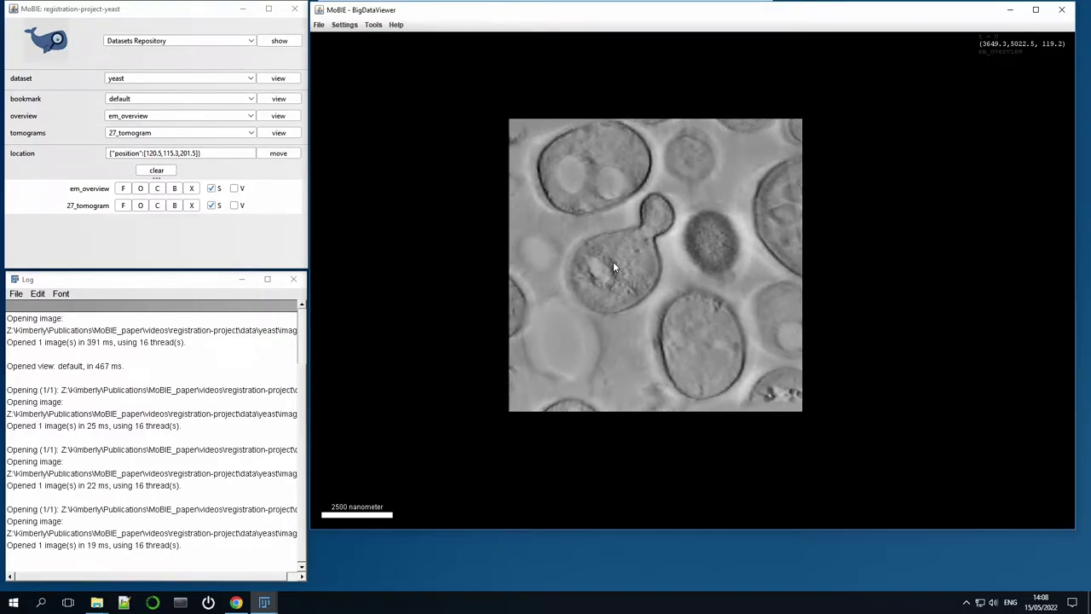
scroll(612, 260, up, 15)
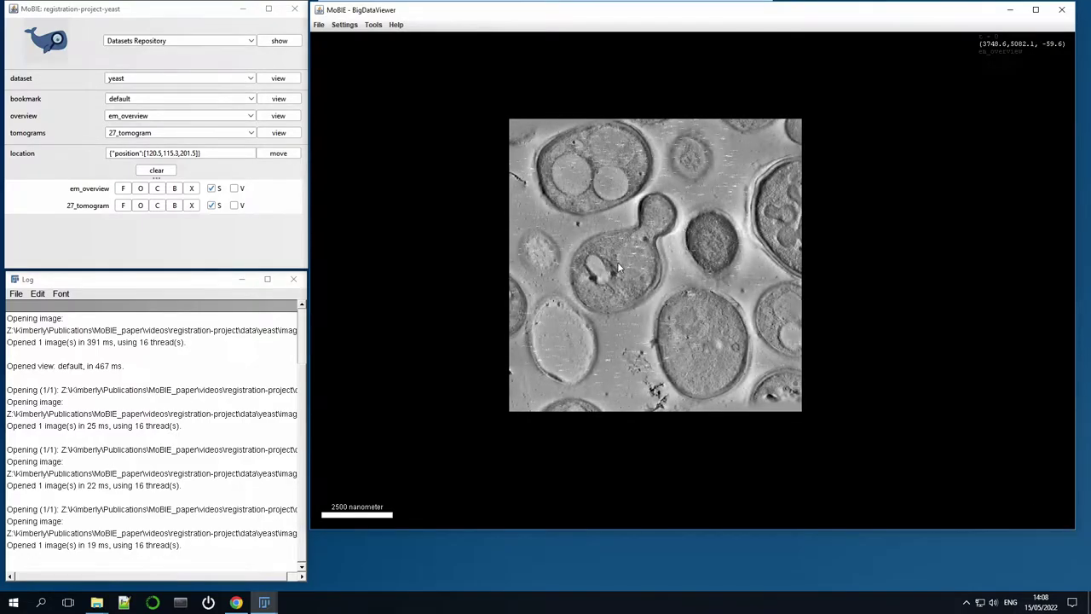
scroll(617, 262, down, 4)
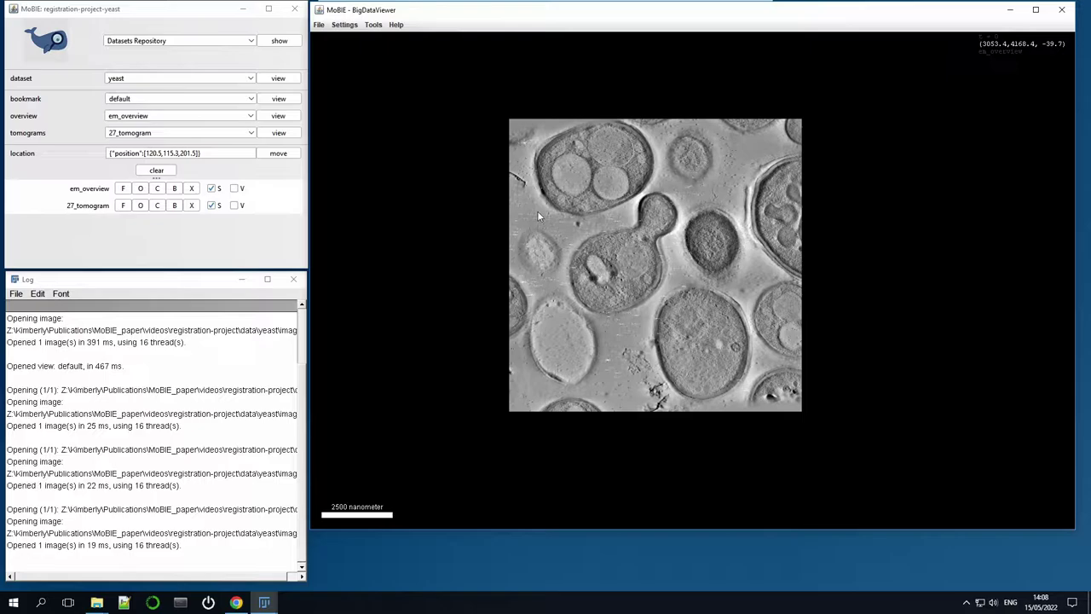
Add 29_tomogram to the viewer, hide 27_tomogram, and scroll through 29_tomogram's slices
click(198, 135)
click(204, 156)
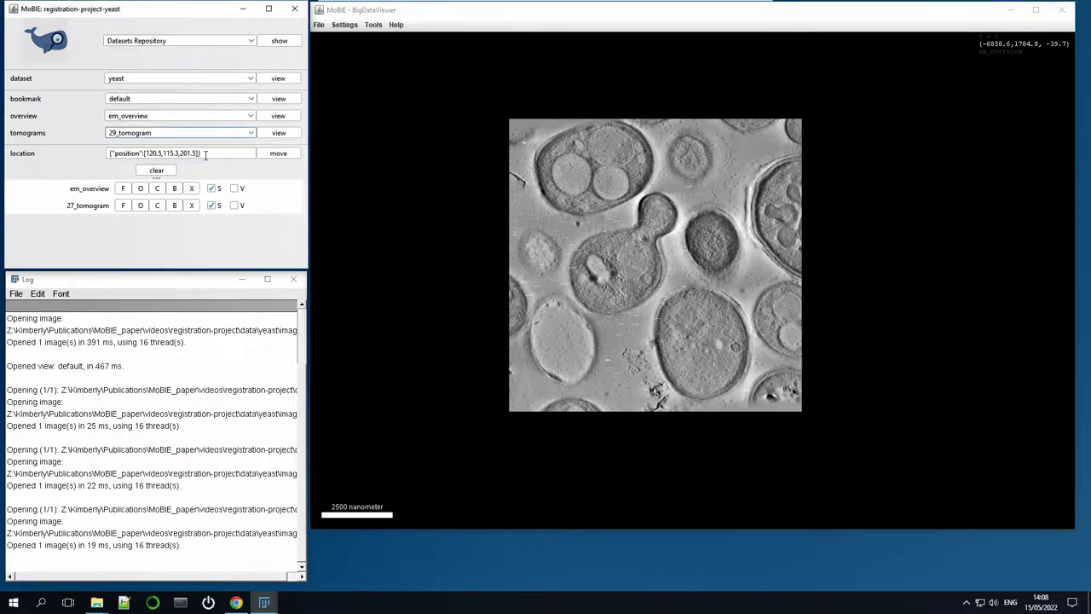
click(279, 133)
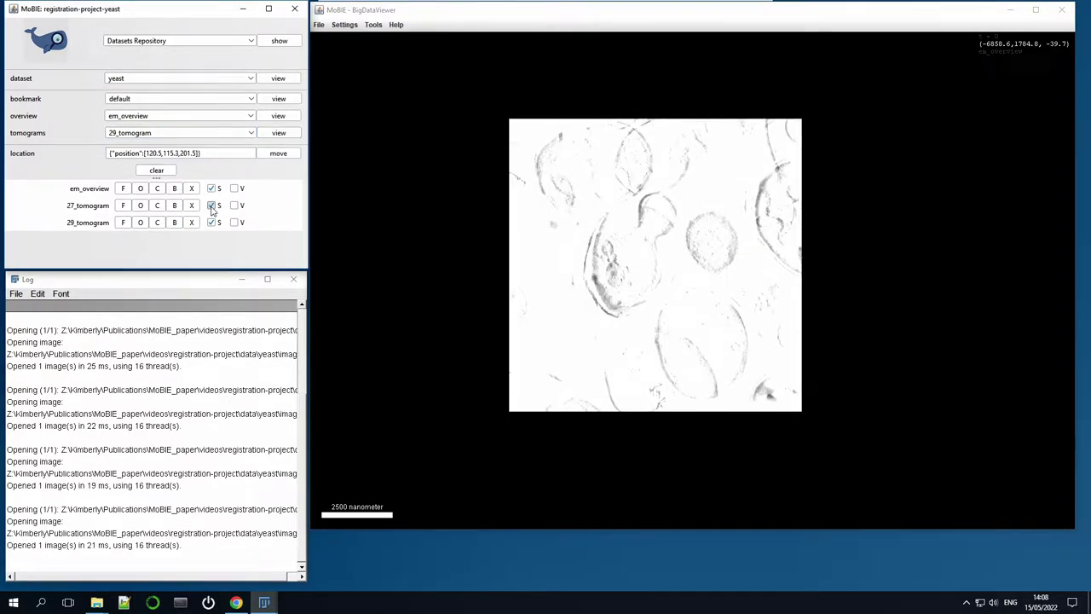
click(211, 207)
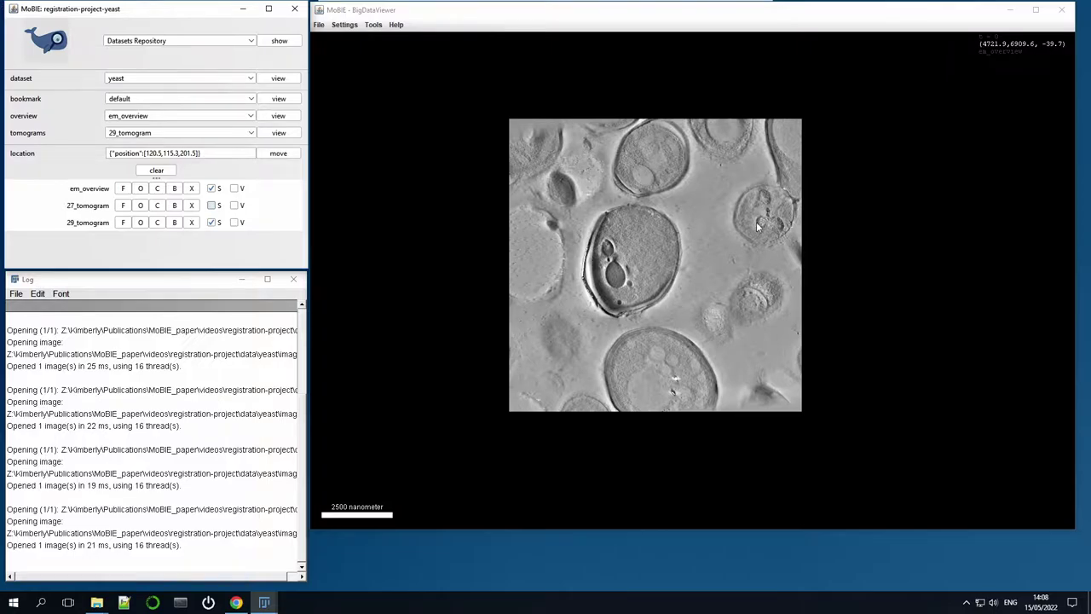
scroll(694, 313, down, 10)
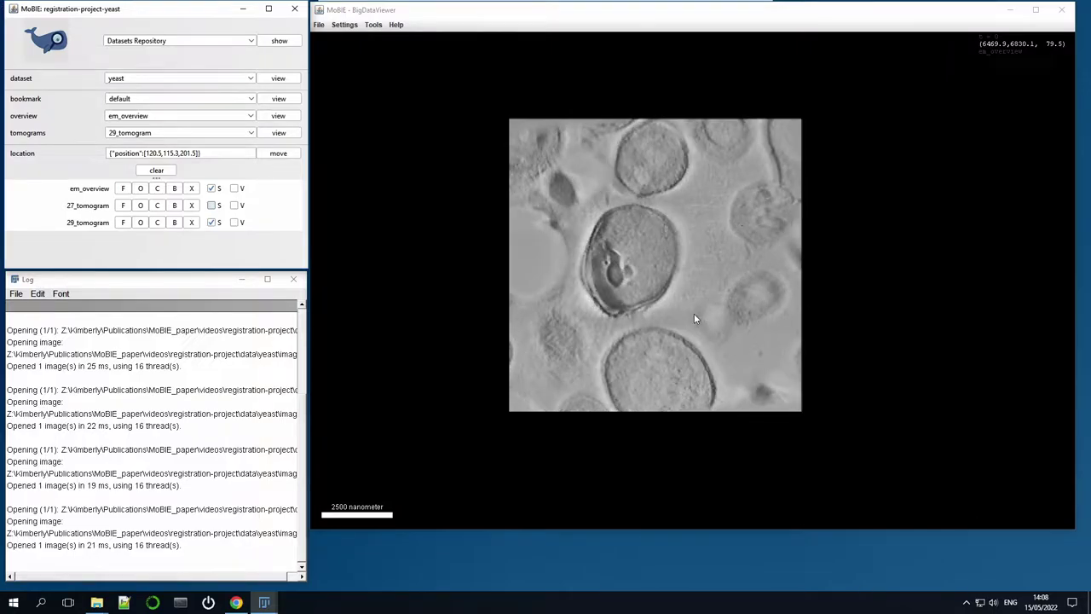
scroll(694, 298, up, 12)
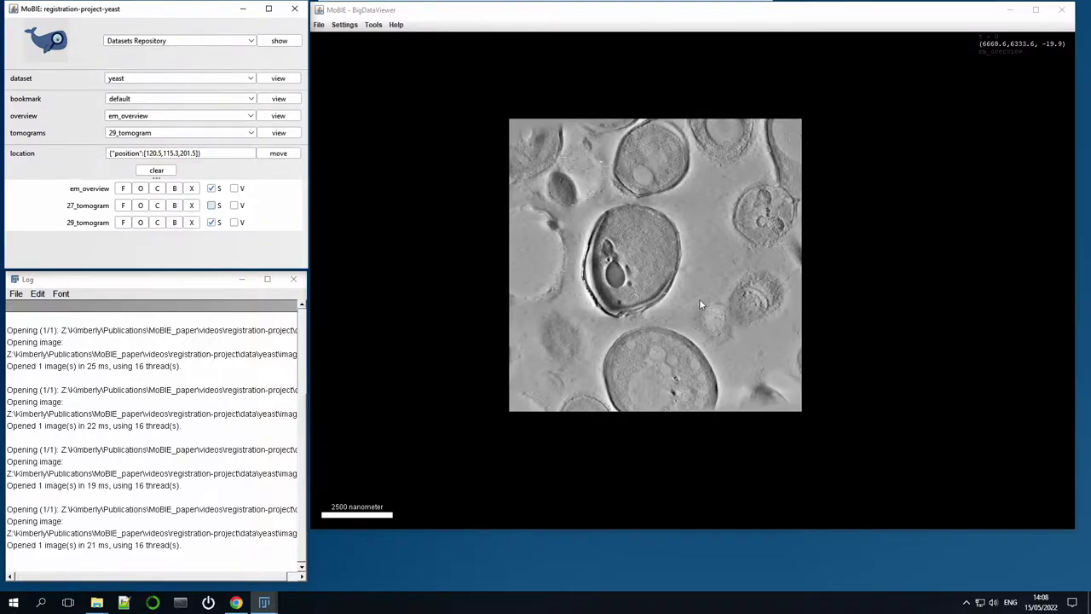
Zoom out to the full em_overview, switch 27_tomogram back on and hide 29_tomogram
click(123, 188)
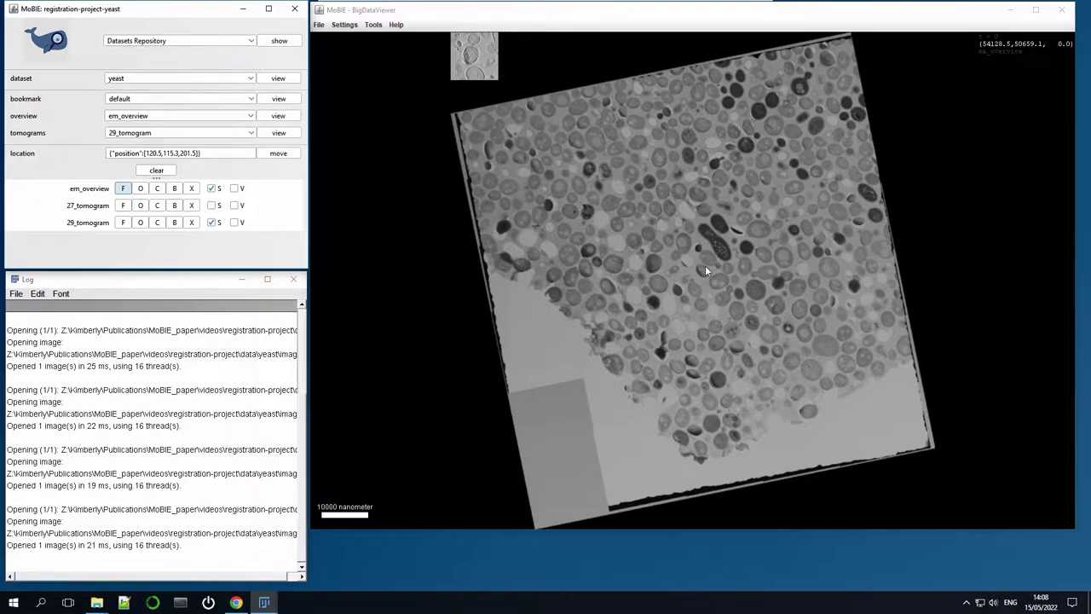
click(211, 206)
click(212, 223)
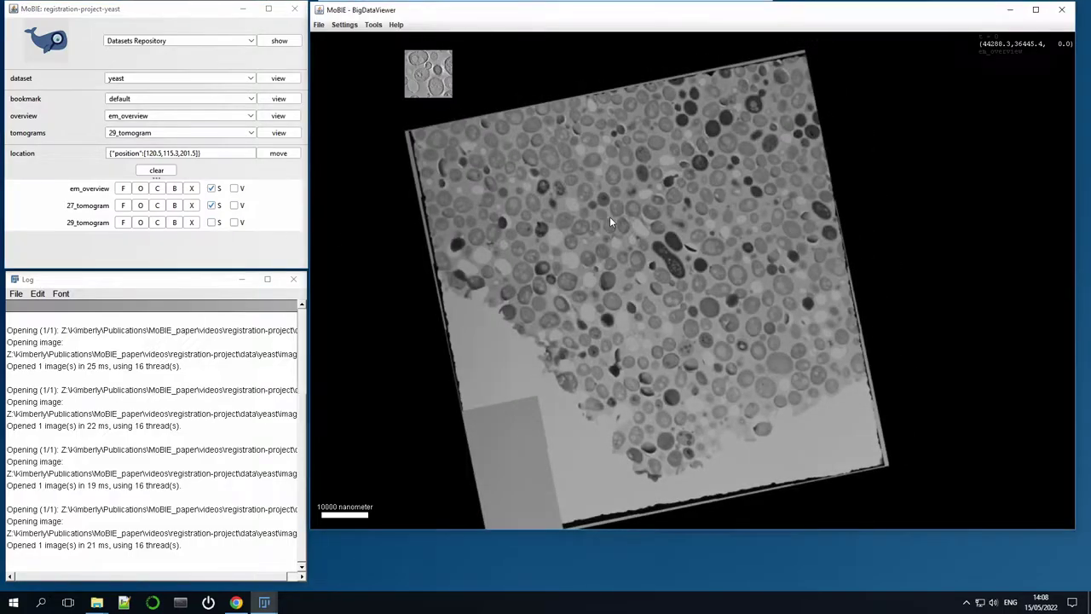
right_click(642, 201)
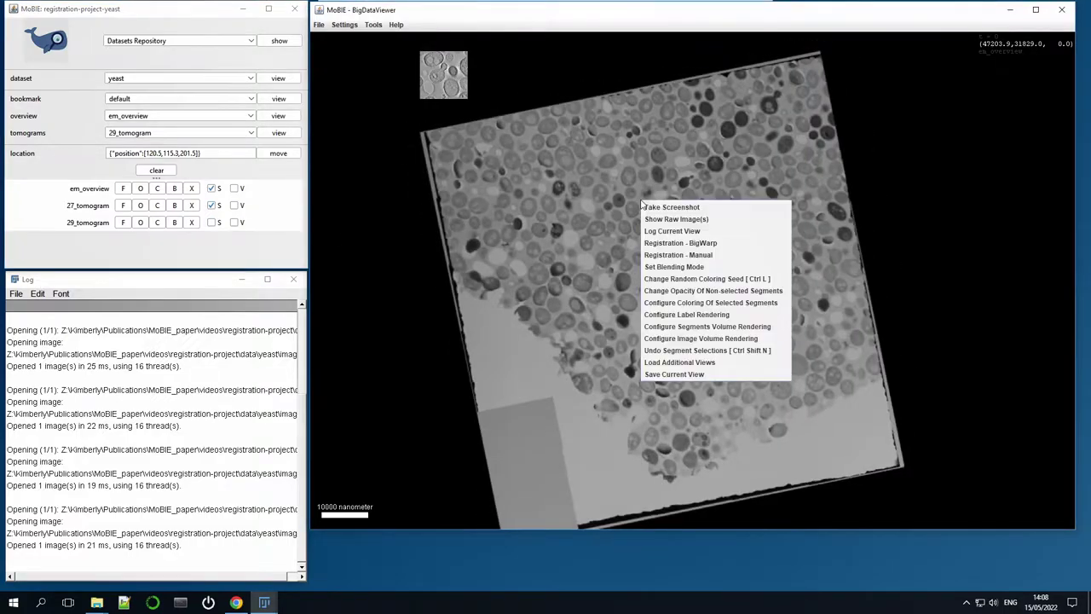
click(711, 256)
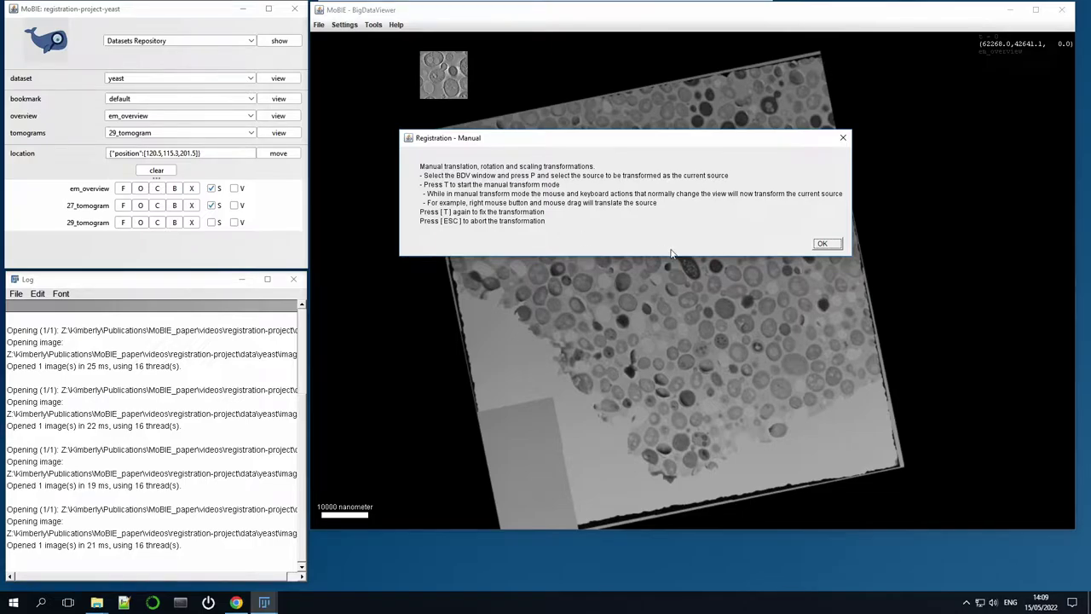
click(823, 245)
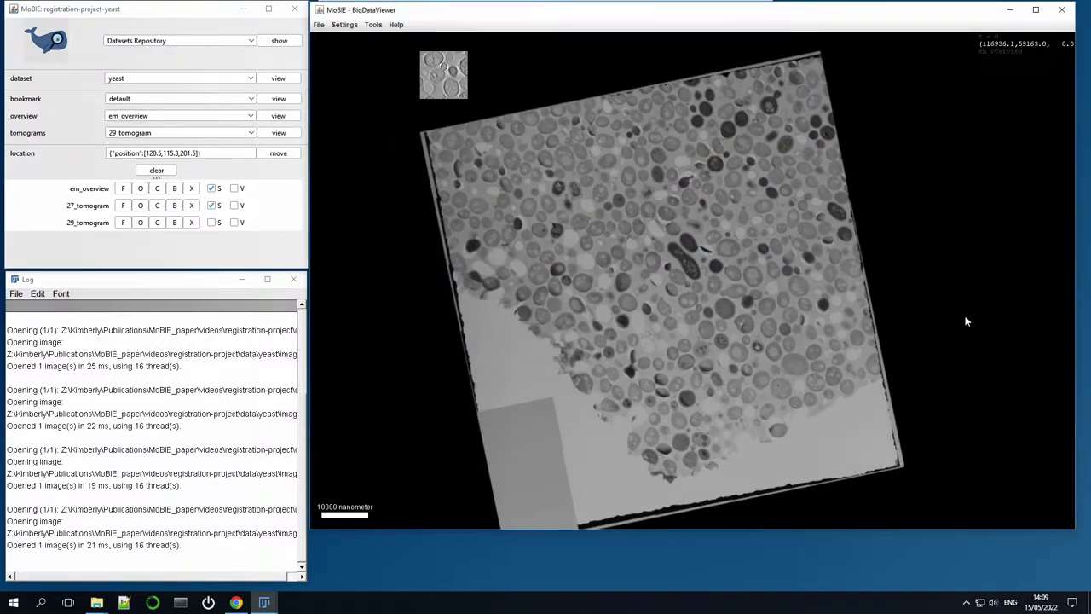
Expand BigDataViewer's source side panel and make 27_tomogram the current source
mouse_move(1072, 284)
click(1072, 283)
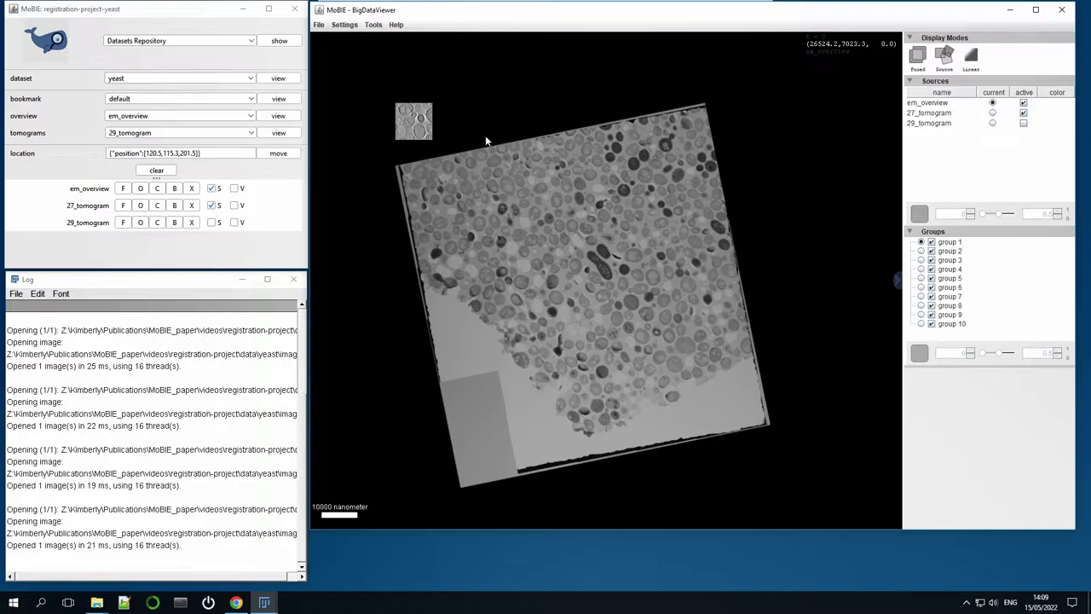
click(993, 114)
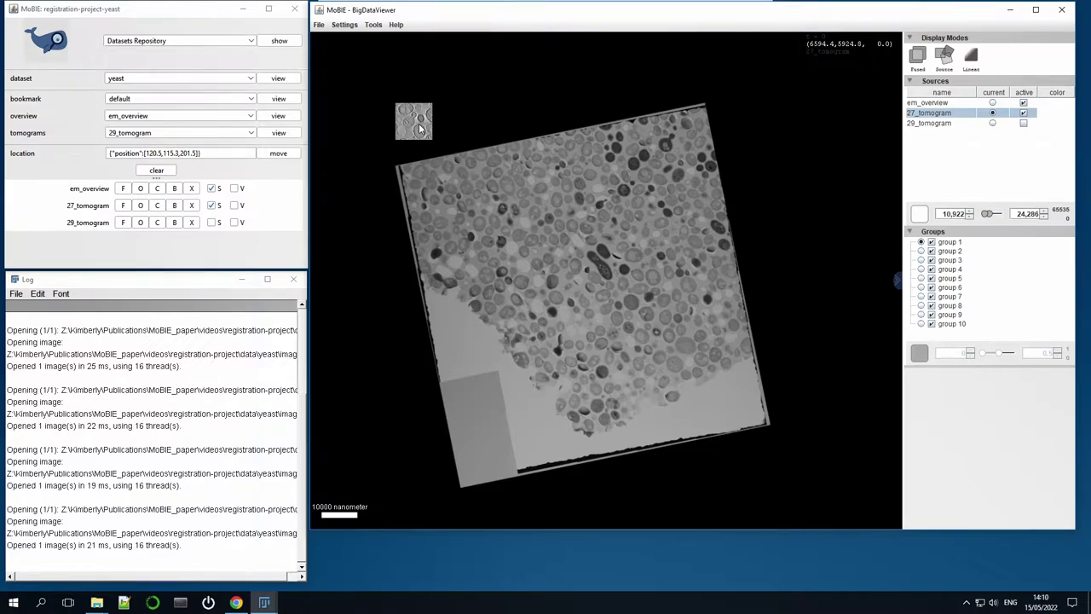
Drag 27_tomogram onto the middle of the overview, fix it with T, and zoom in on it
drag(418, 127, 609, 302)
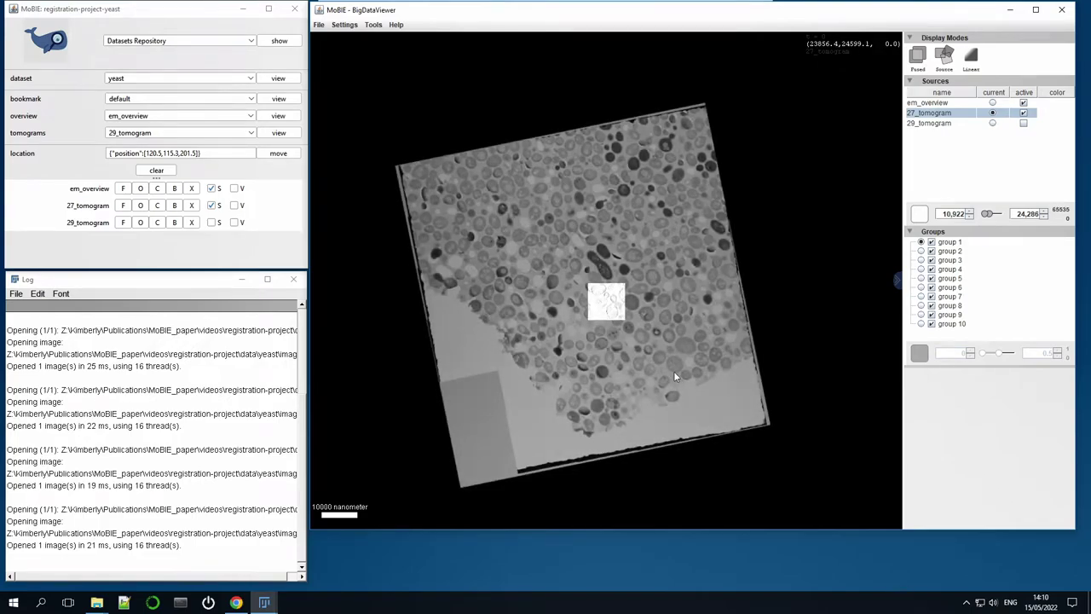
key(t)
drag(650, 359, 670, 362)
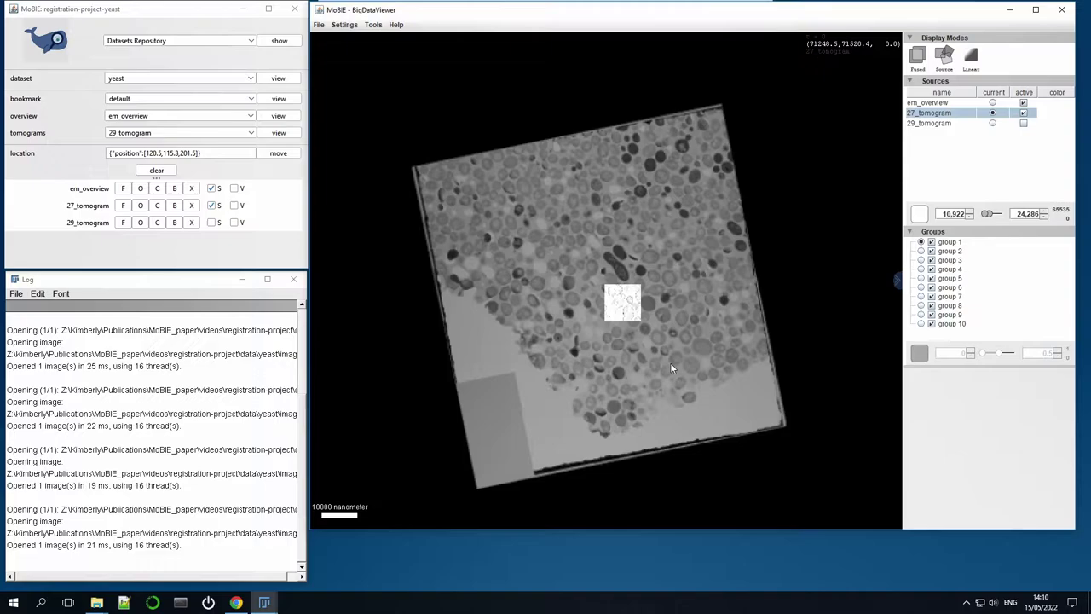
scroll(670, 362, up, 5)
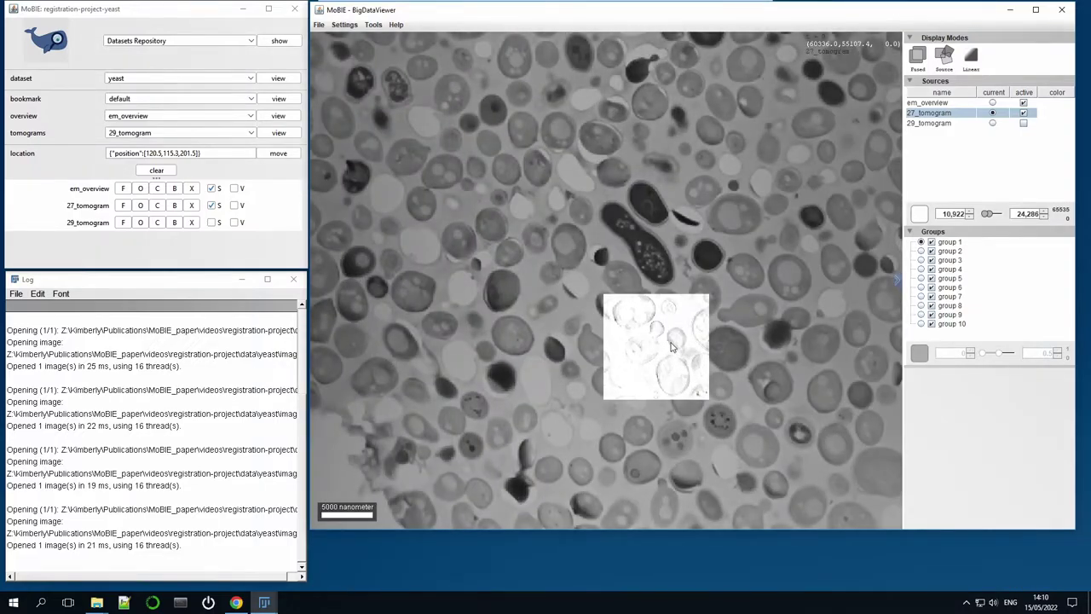
scroll(671, 345, up, 4)
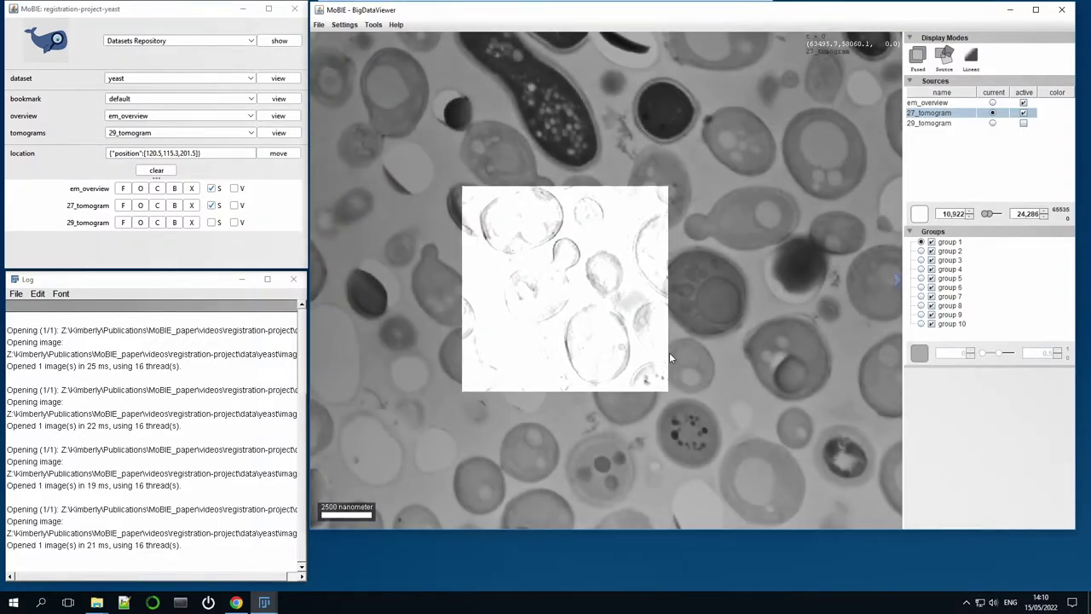
drag(670, 352, 708, 355)
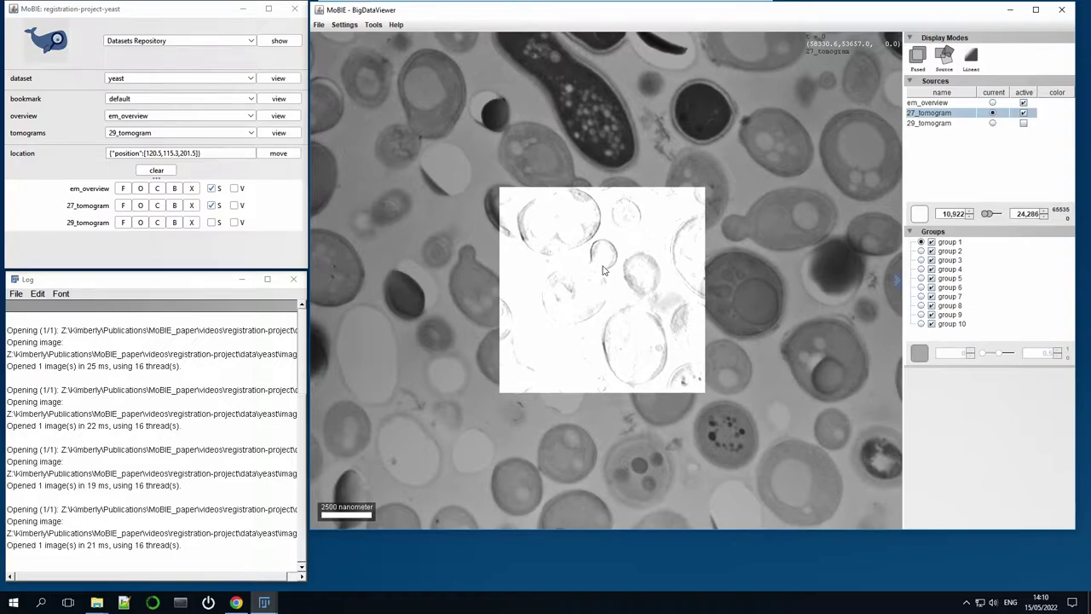
Set the viewer blending mode to SumOccluding so 27_tomogram appears opaque over em_overview
right_click(574, 236)
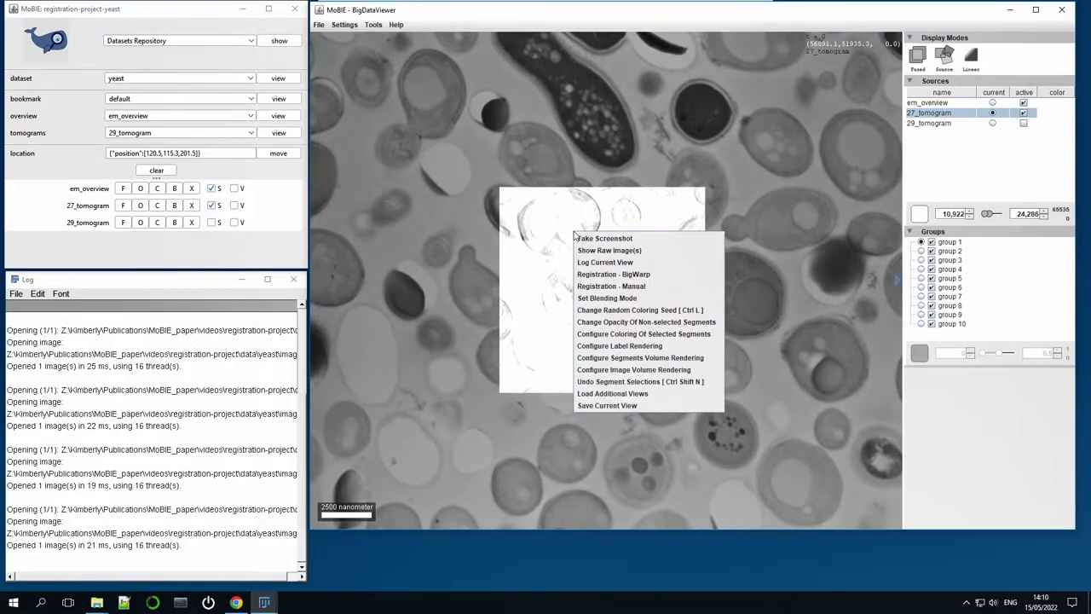
click(645, 298)
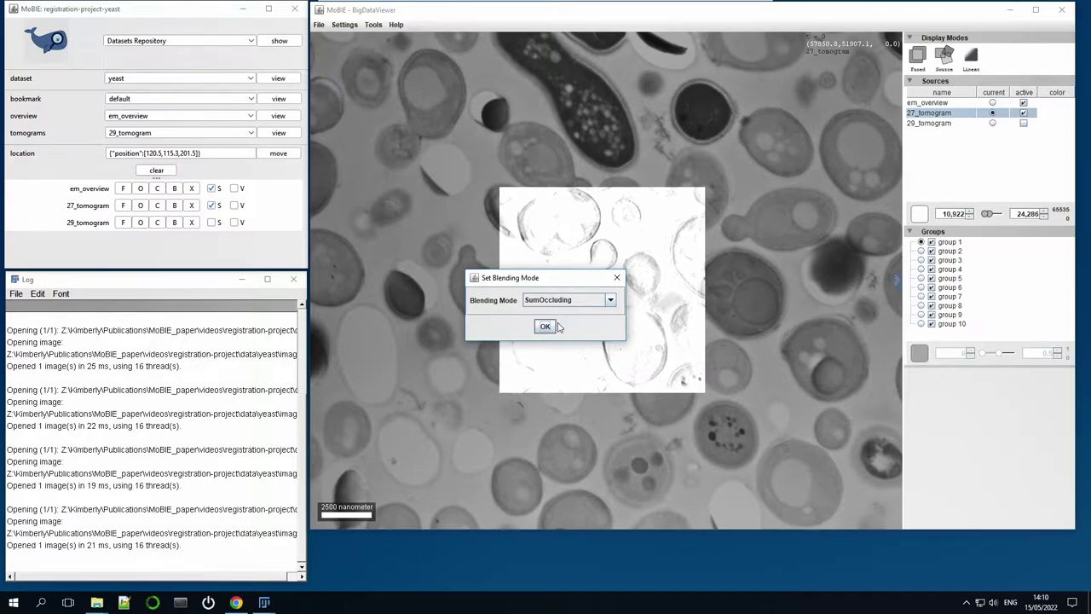
click(552, 327)
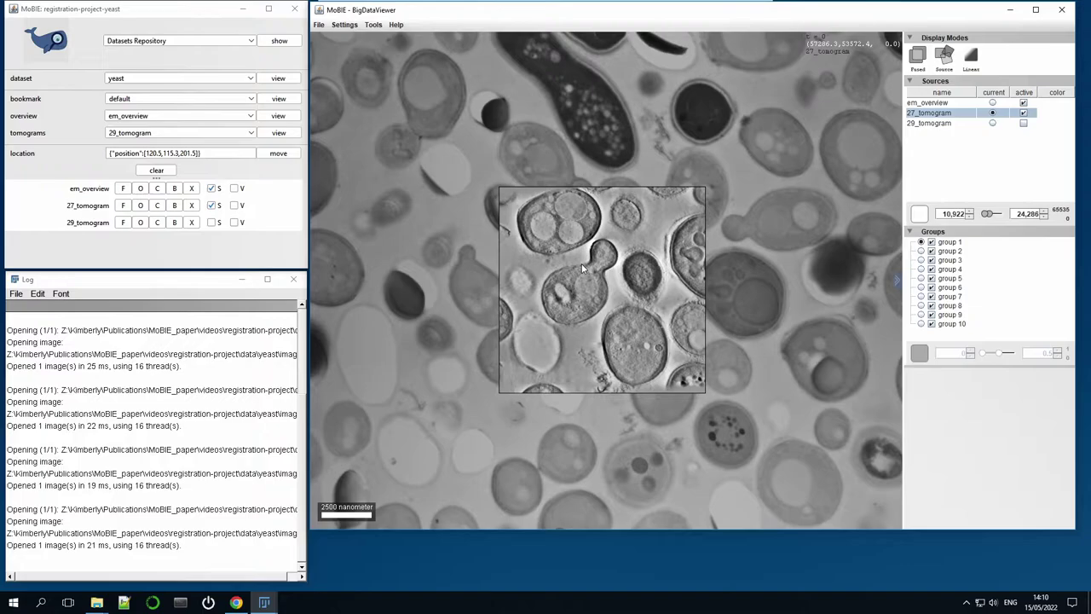
Zoom out and pan until the whole rotated em_overview section sits centred in view
drag(582, 270, 607, 301)
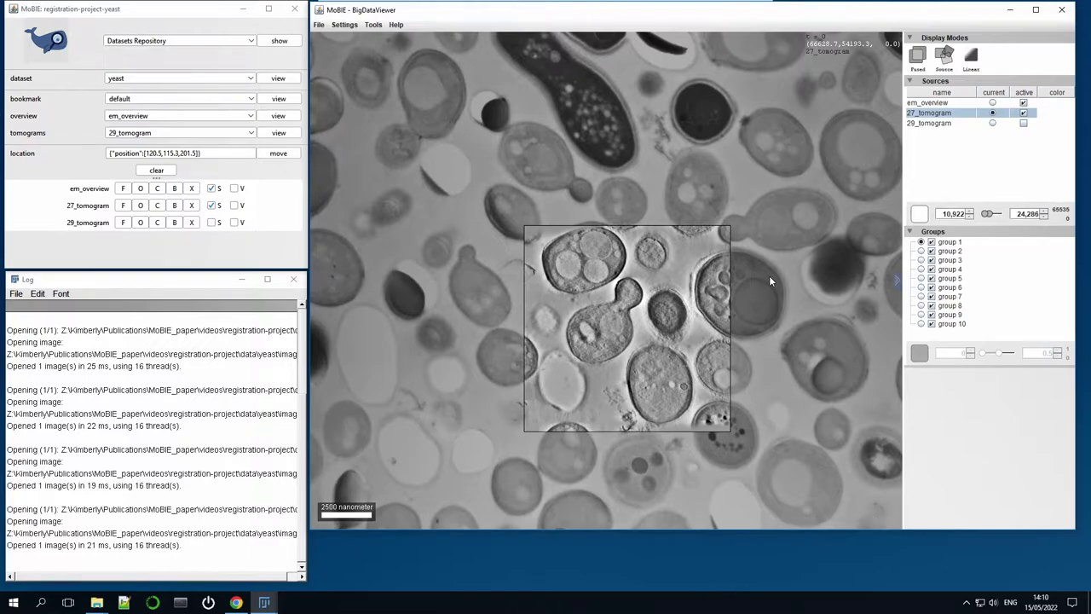
scroll(769, 276, down, 8)
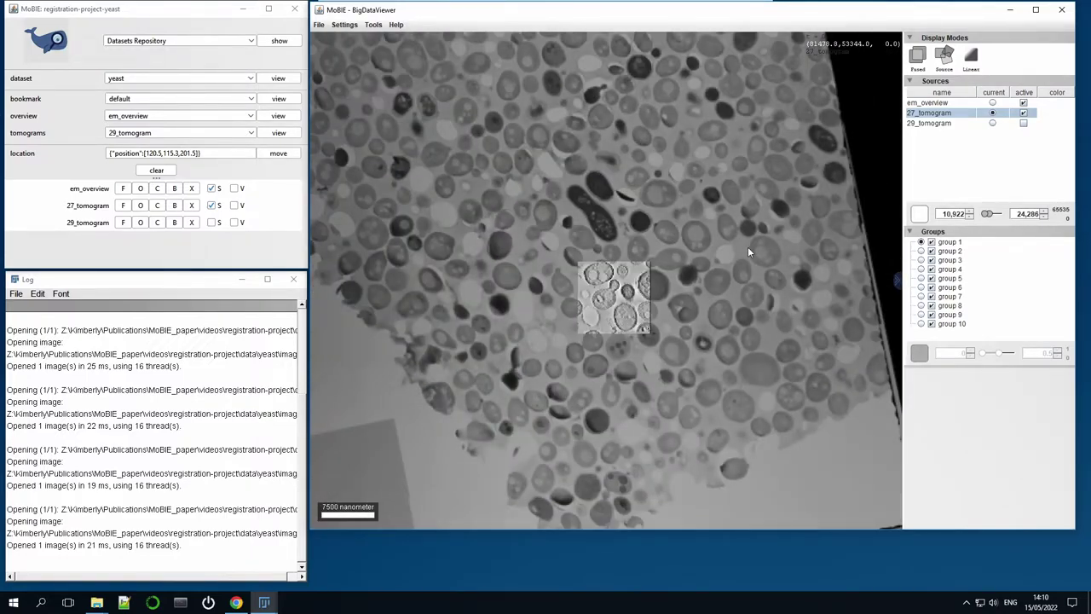
scroll(709, 198, down, 5)
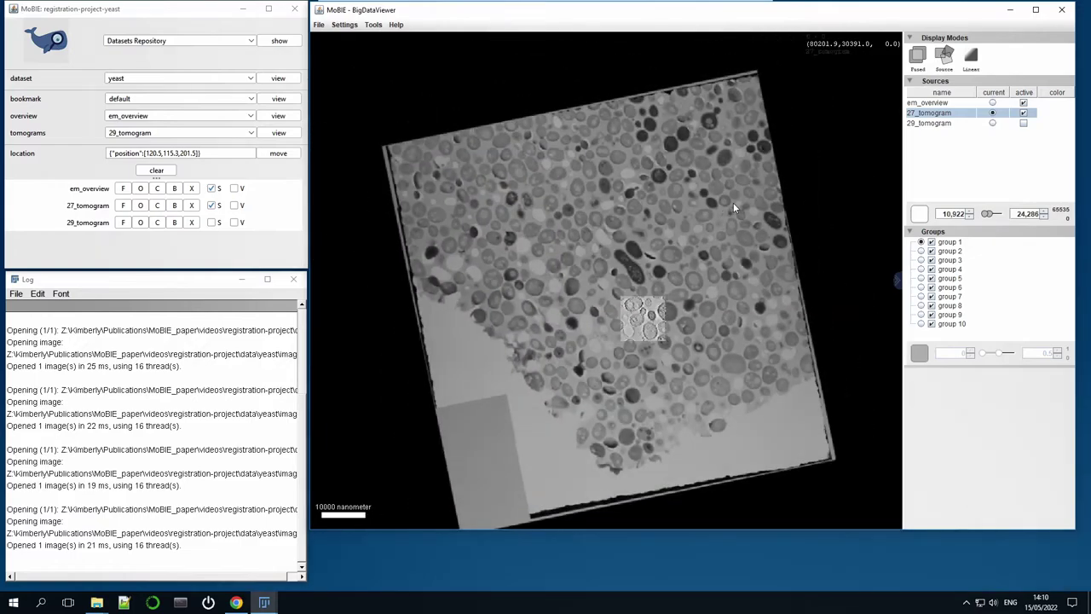
drag(709, 207, 724, 213)
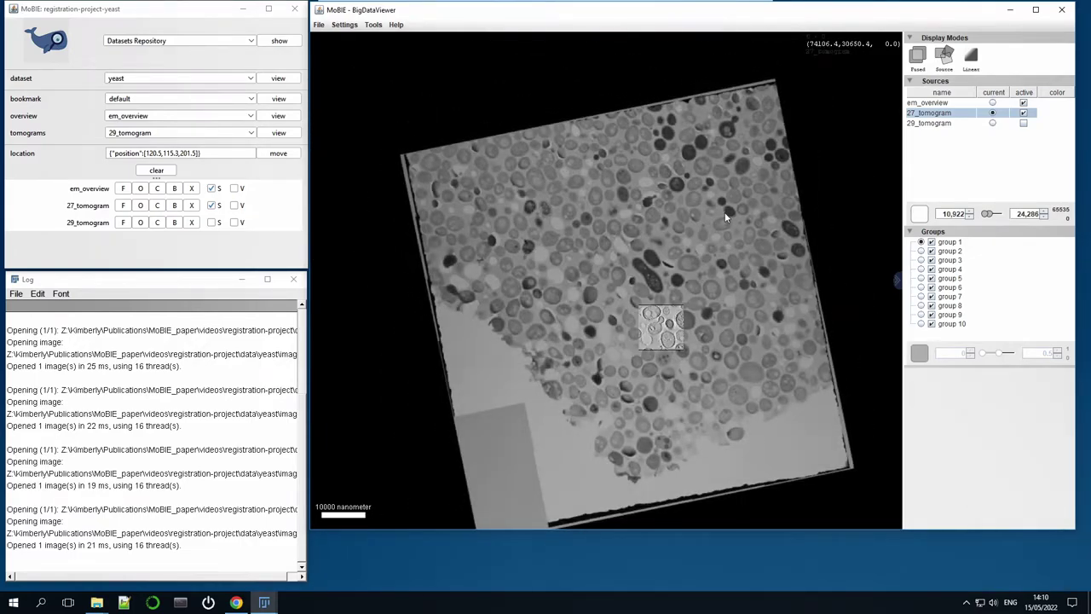
Tick 29_tomogram's S checkbox to show it again alongside 27_tomogram
click(212, 222)
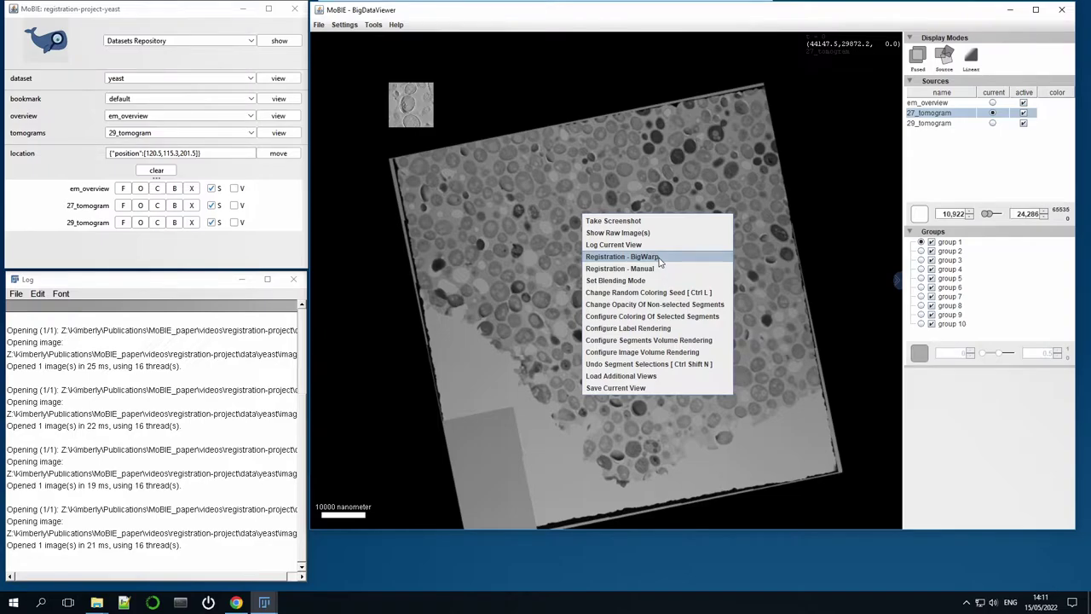
Start Registration - BigWarp with 29_tomogram as moving source and em_overview as fixed source
click(648, 257)
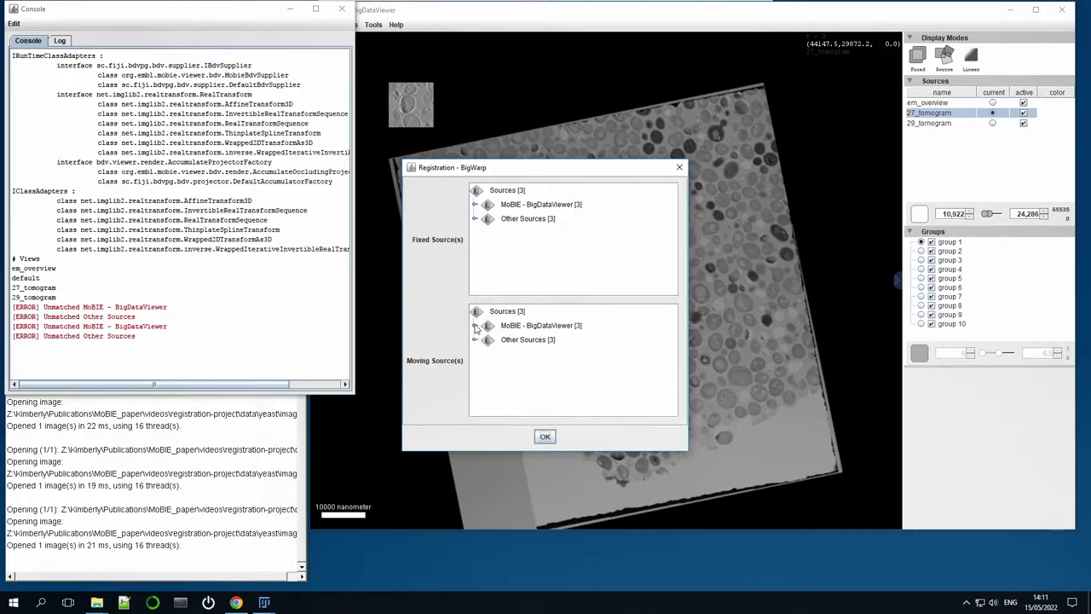
click(474, 326)
click(486, 340)
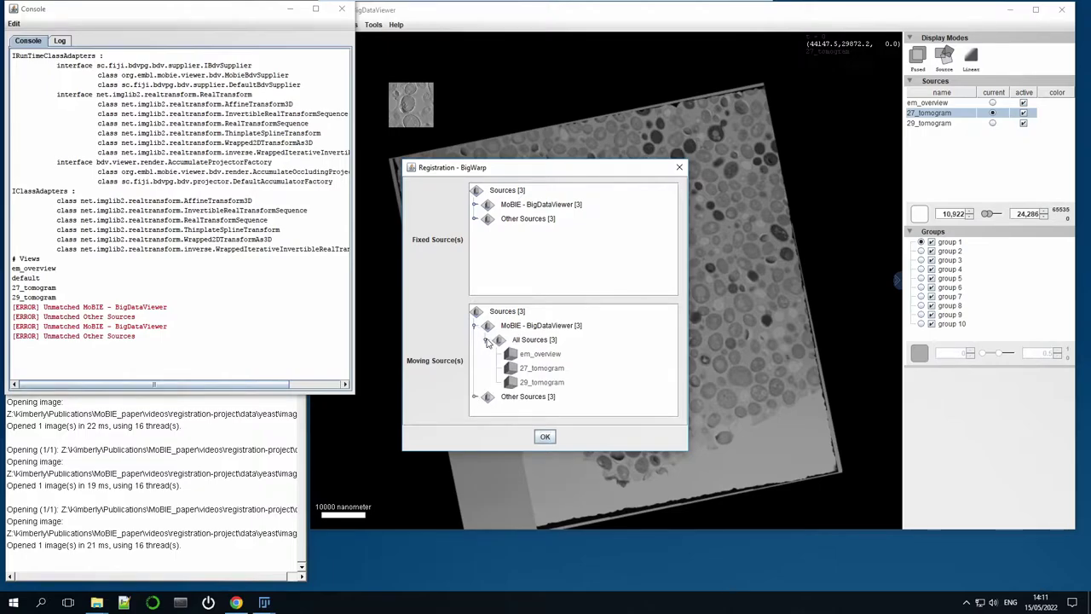
click(539, 383)
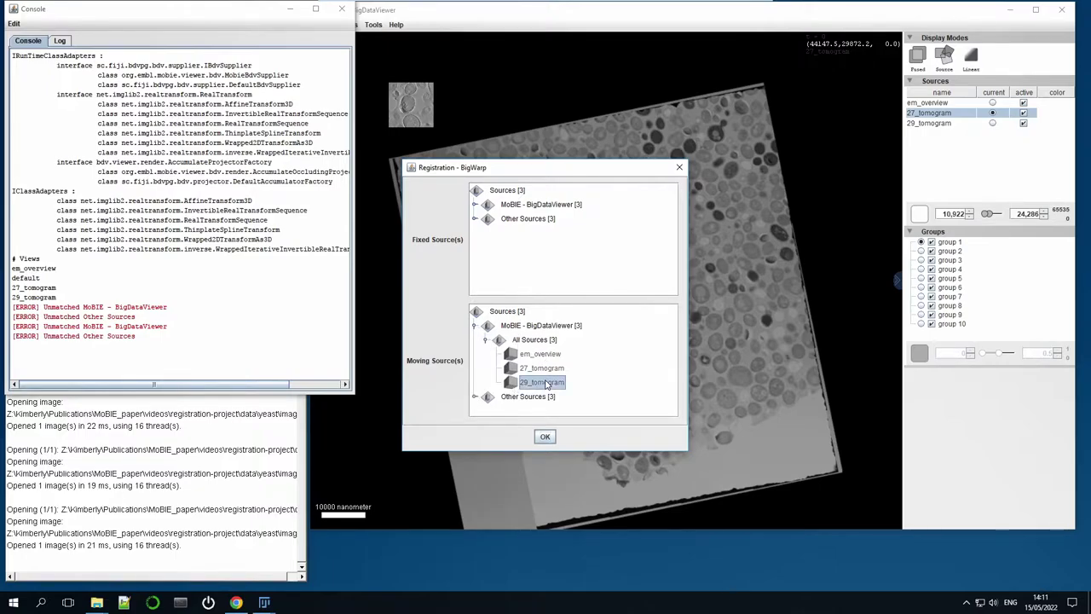
click(475, 206)
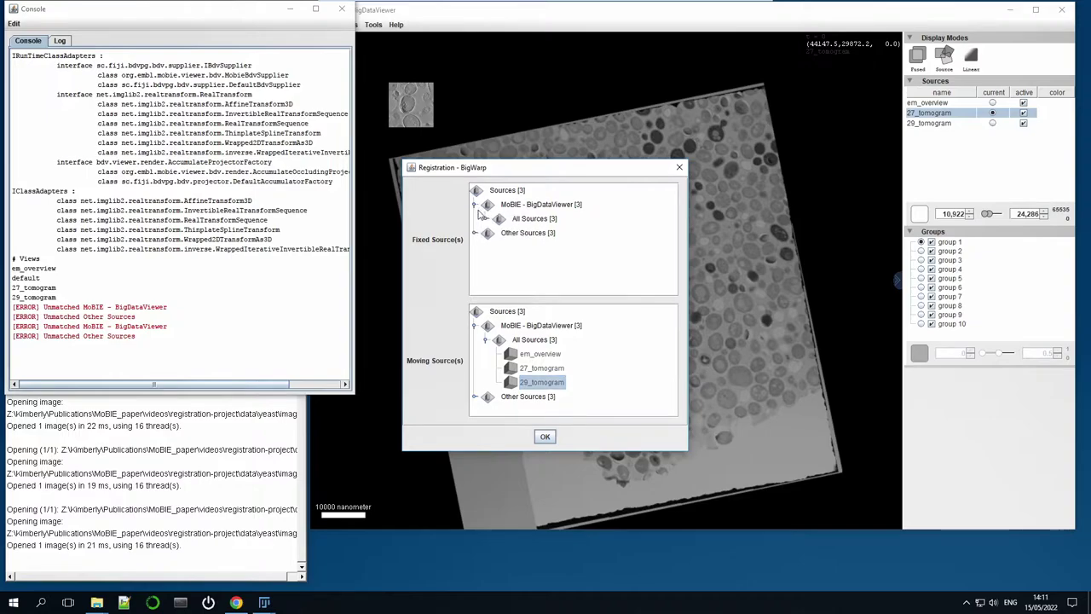
click(486, 220)
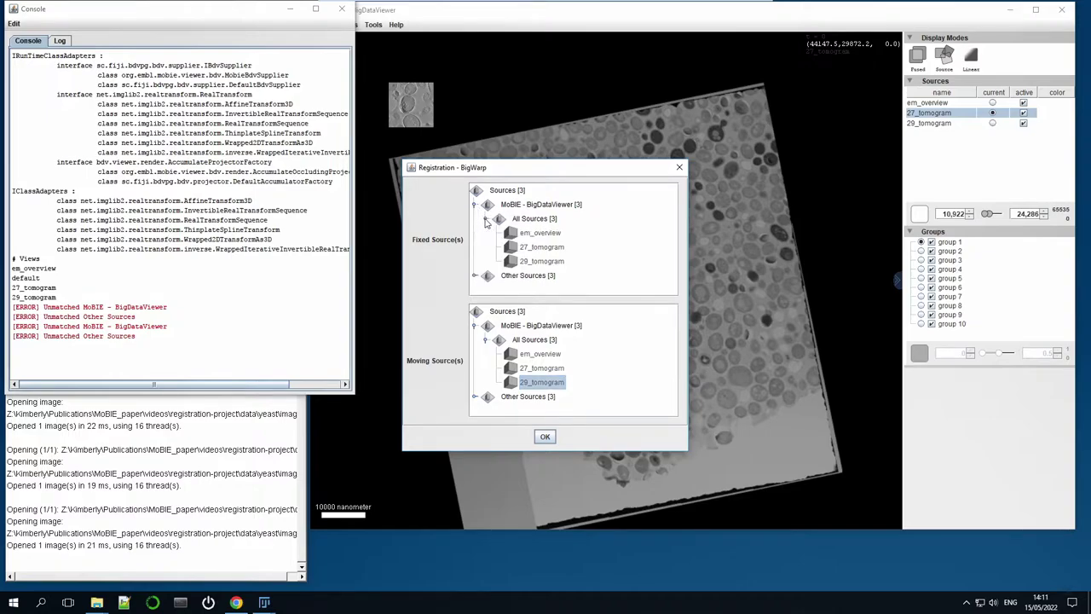
click(546, 235)
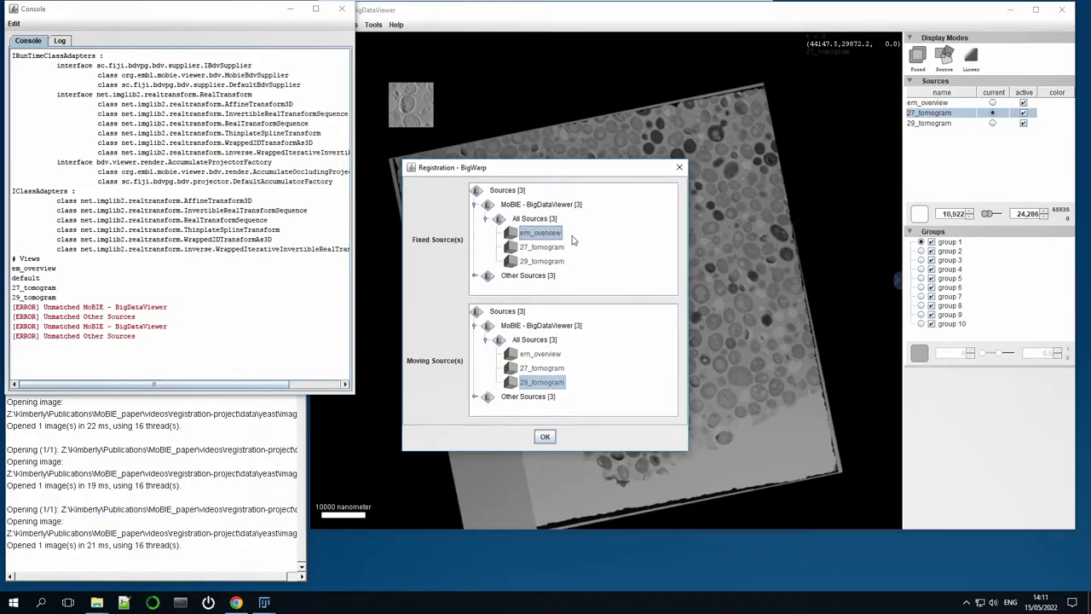
Launch BigWarp, move the Console and registration notice aside, and enlarge the fixed image window
click(546, 436)
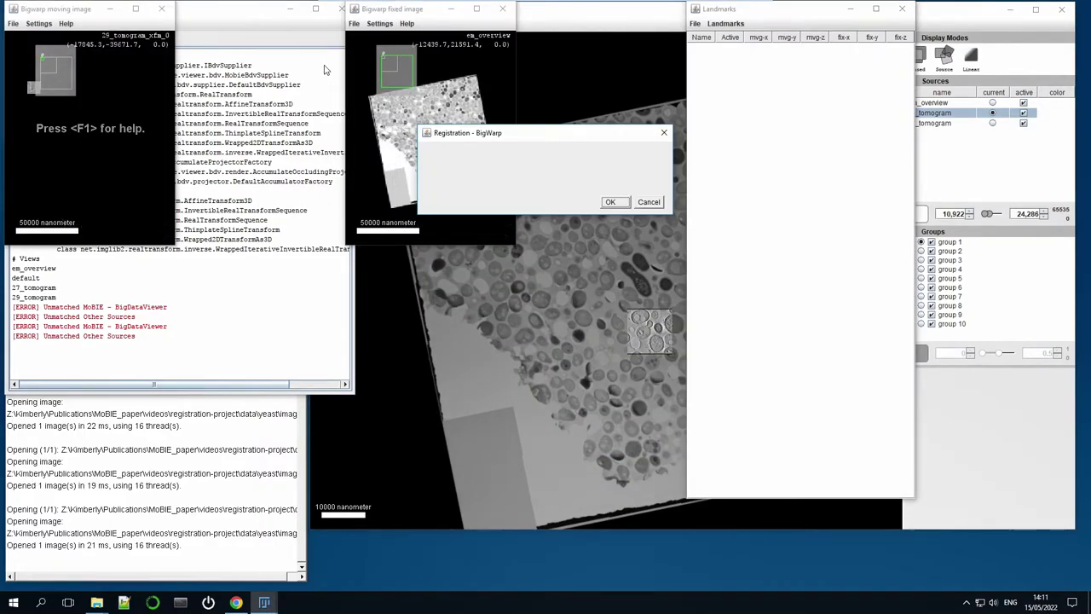
click(289, 12)
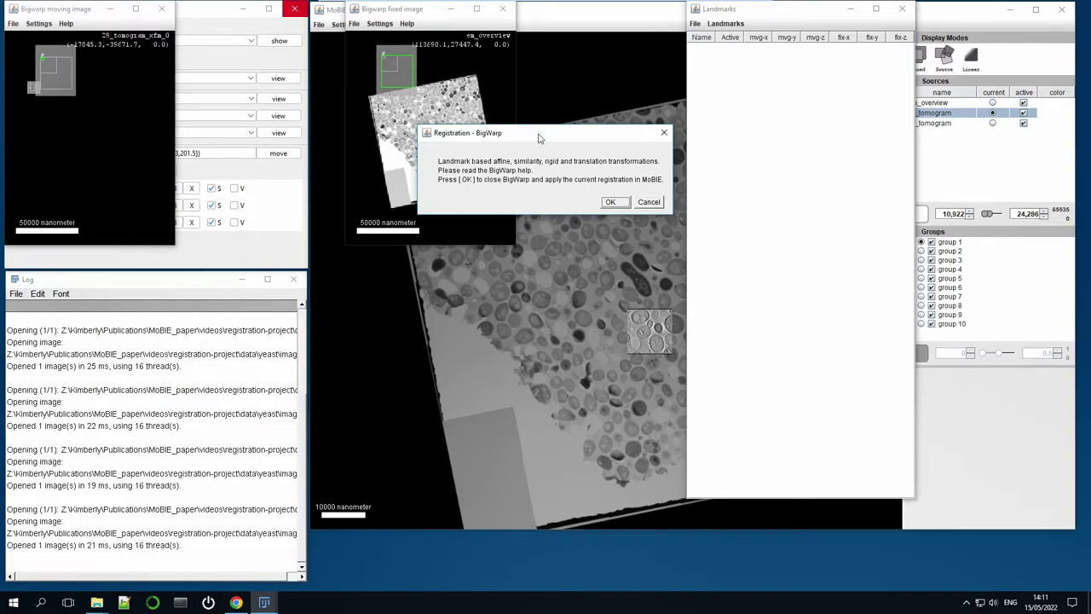
drag(542, 139, 550, 424)
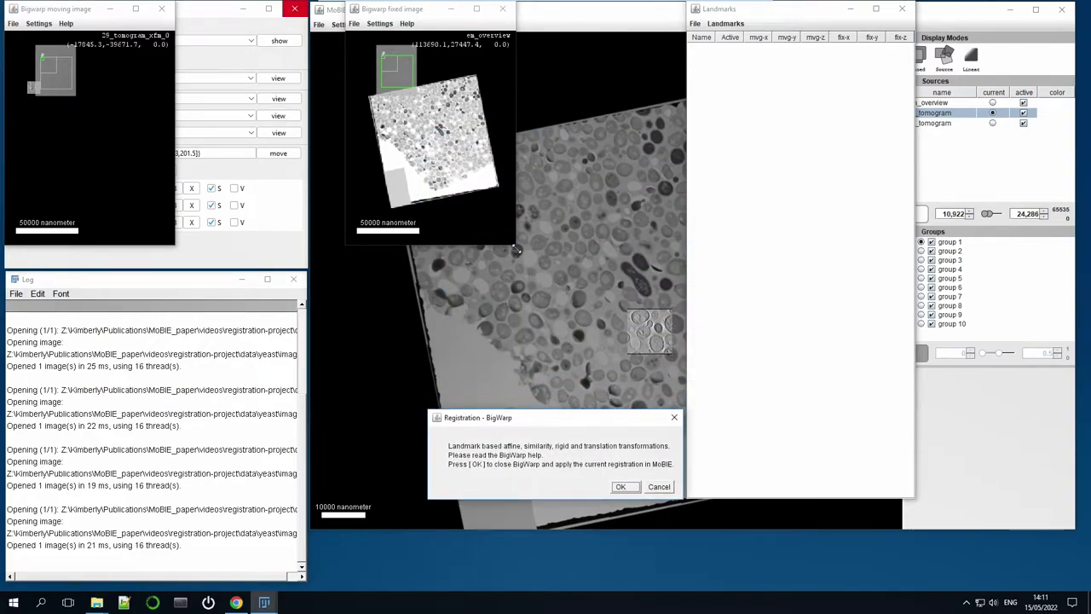
drag(516, 248, 684, 410)
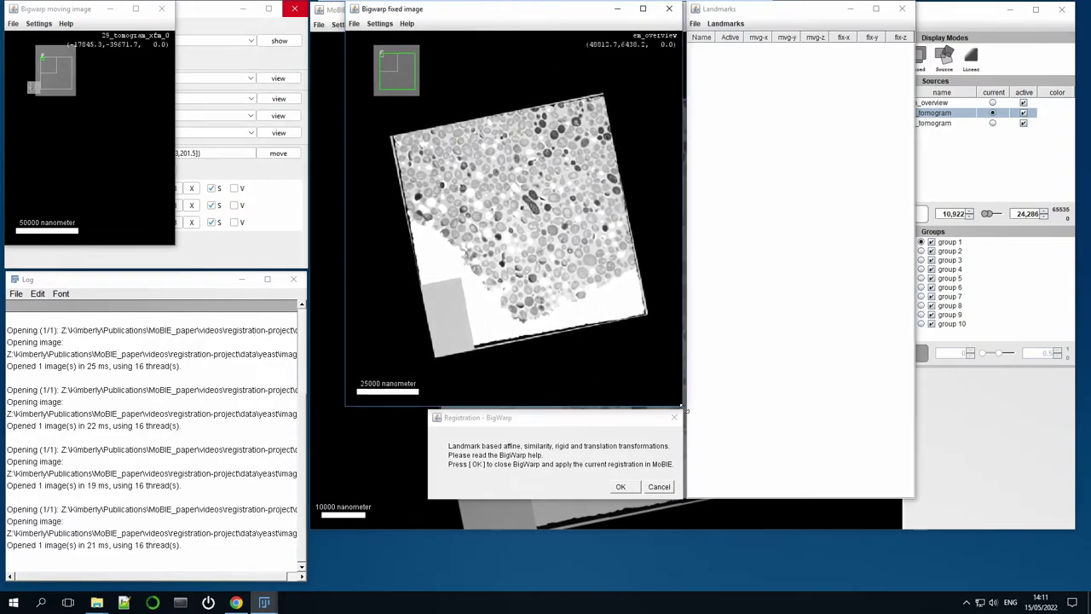
Enlarge the moving image window and zoom it onto the centred 29_tomogram yeast cells
drag(174, 244, 344, 406)
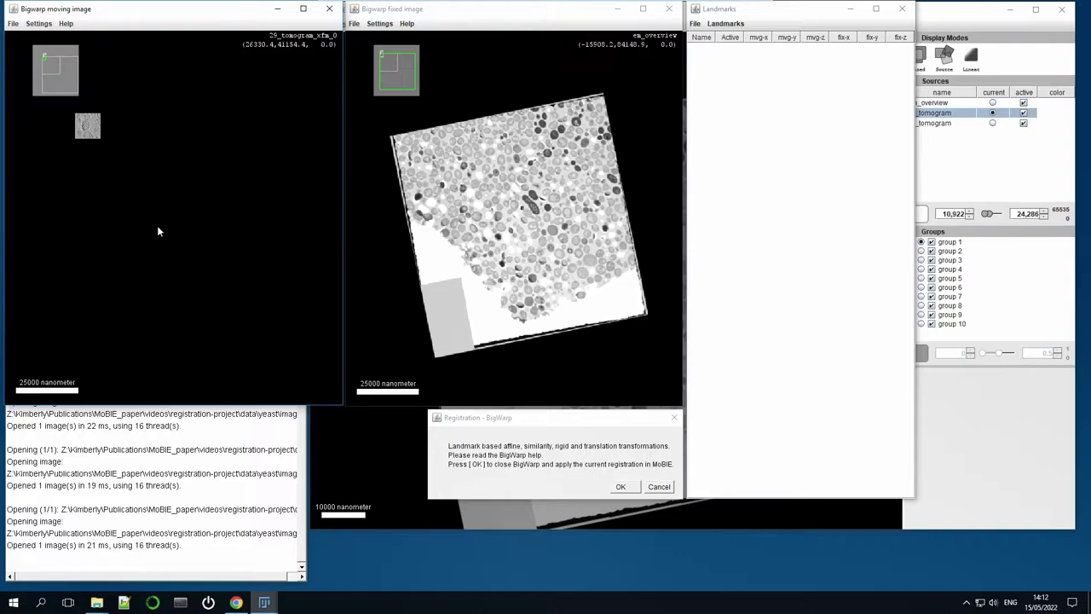
drag(157, 225, 225, 249)
scroll(166, 156, up, 2)
drag(165, 156, 189, 270)
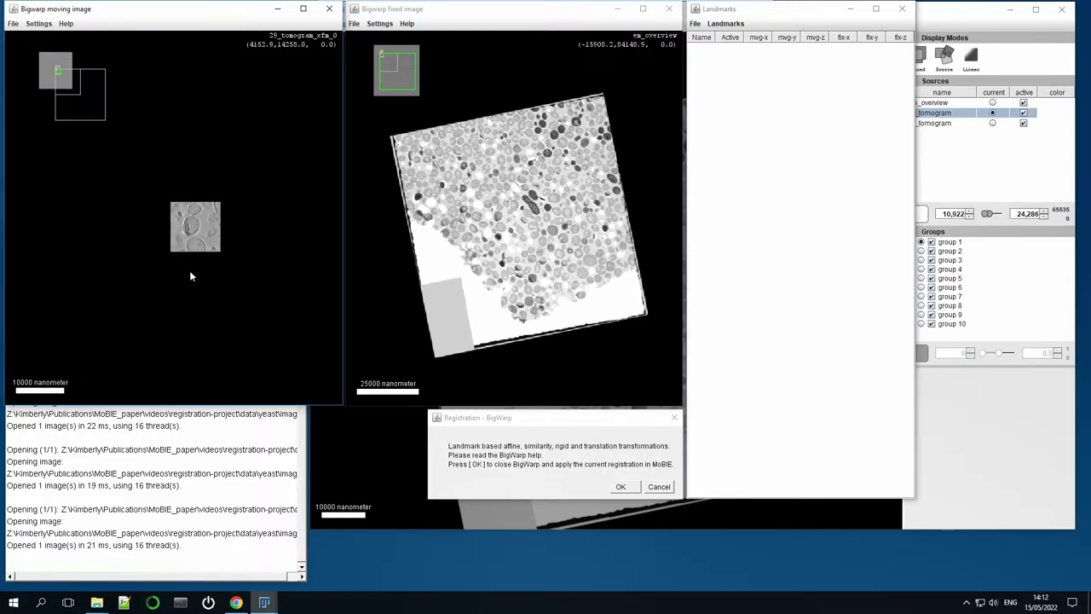
scroll(223, 255, up, 3)
drag(219, 236, 185, 236)
scroll(185, 236, up, 1)
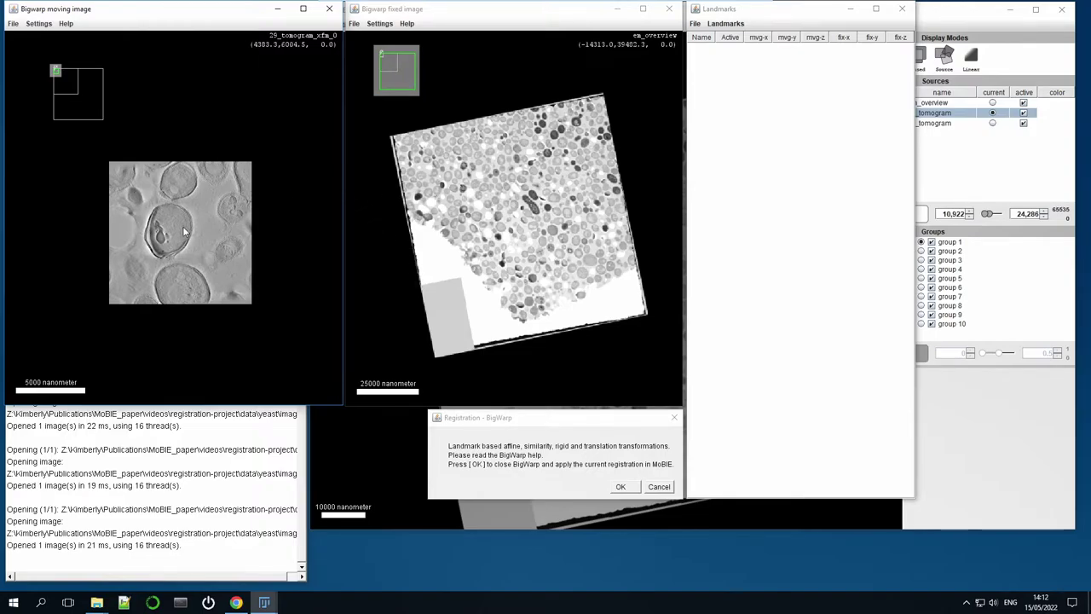
Zoom the fixed em_overview view onto the matching yeast cells at about 2500 nm scale
drag(515, 233, 535, 222)
scroll(534, 221, up, 8)
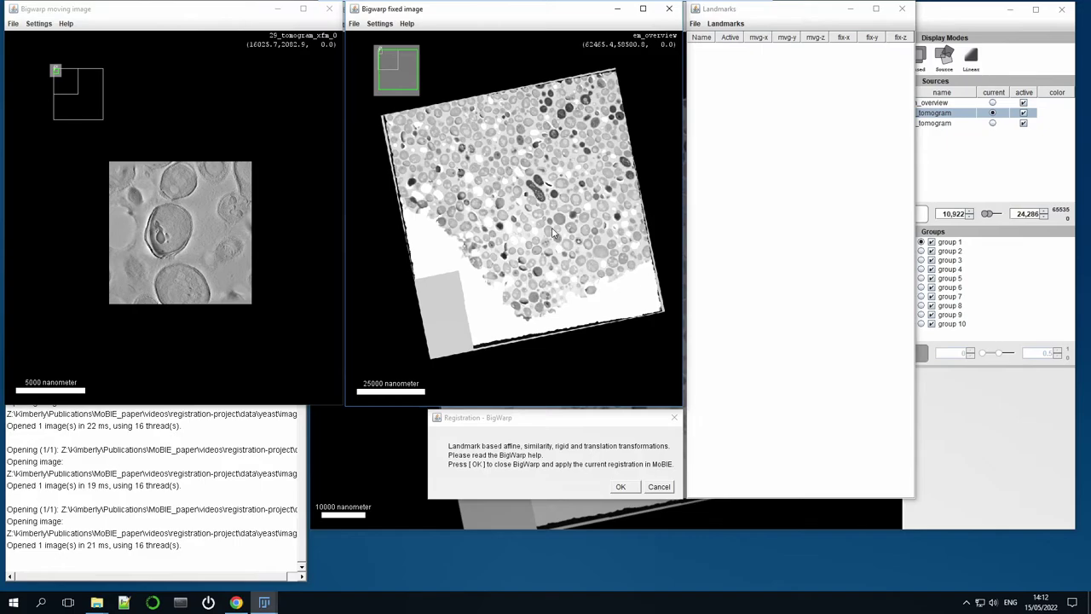
scroll(580, 281, up, 1)
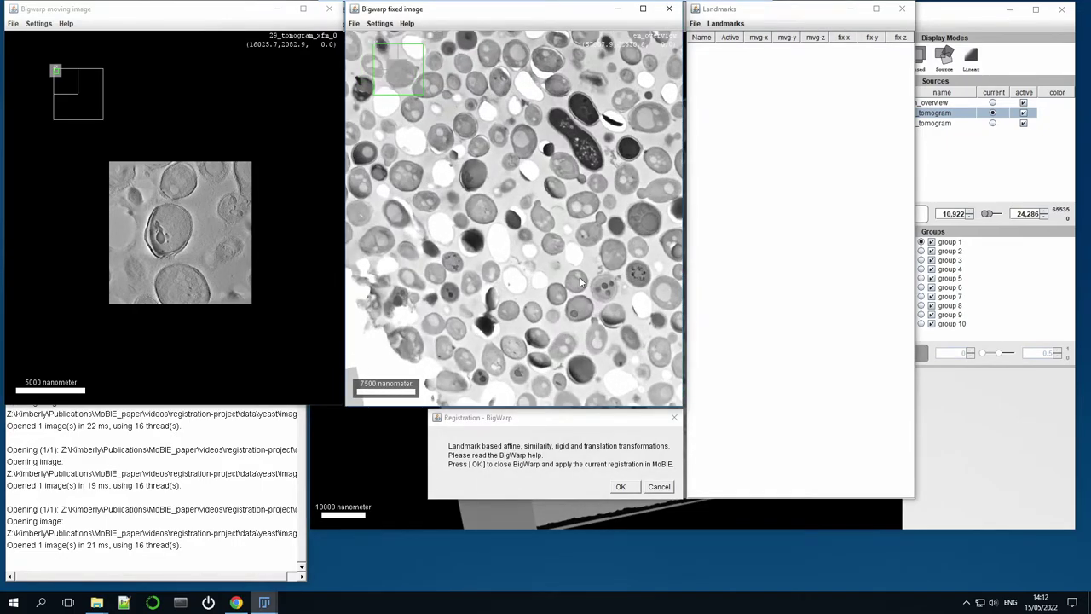
drag(534, 258, 588, 241)
scroll(588, 241, up, 10)
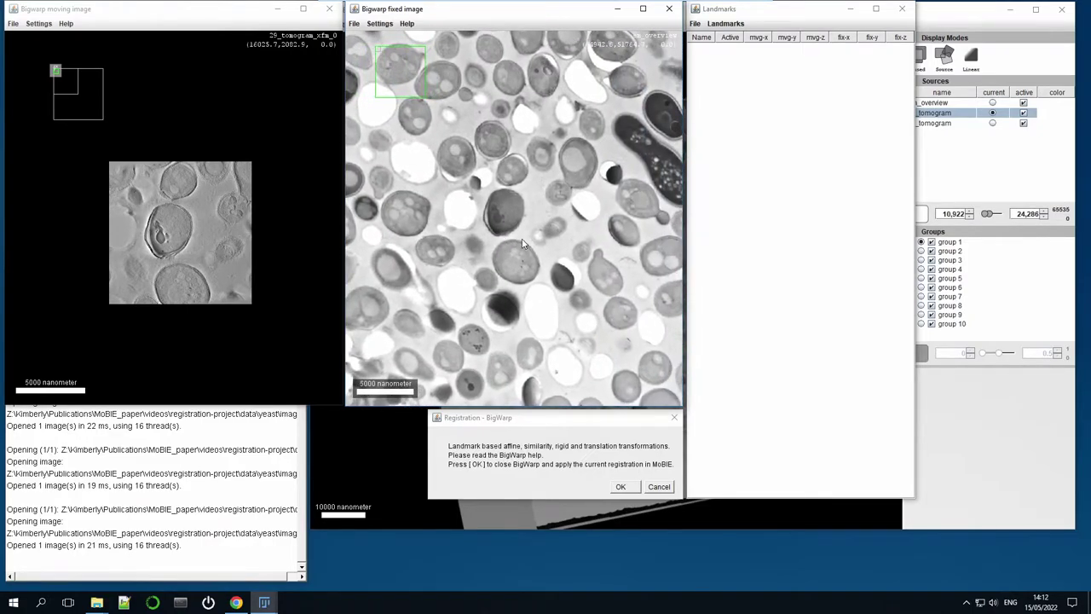
scroll(524, 247, up, 8)
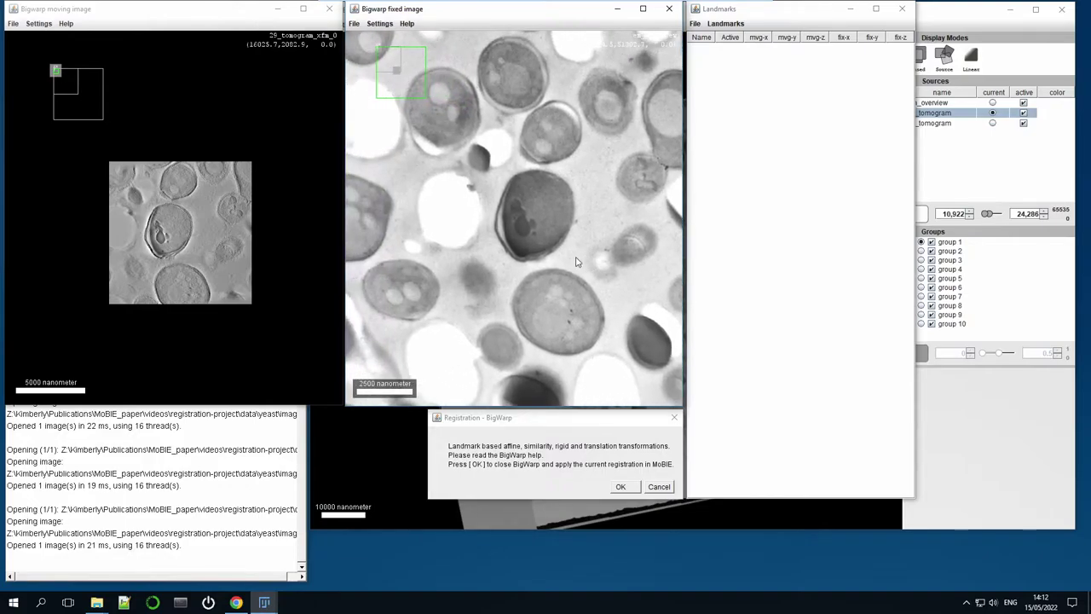
drag(563, 262, 546, 251)
scroll(237, 264, up, 4)
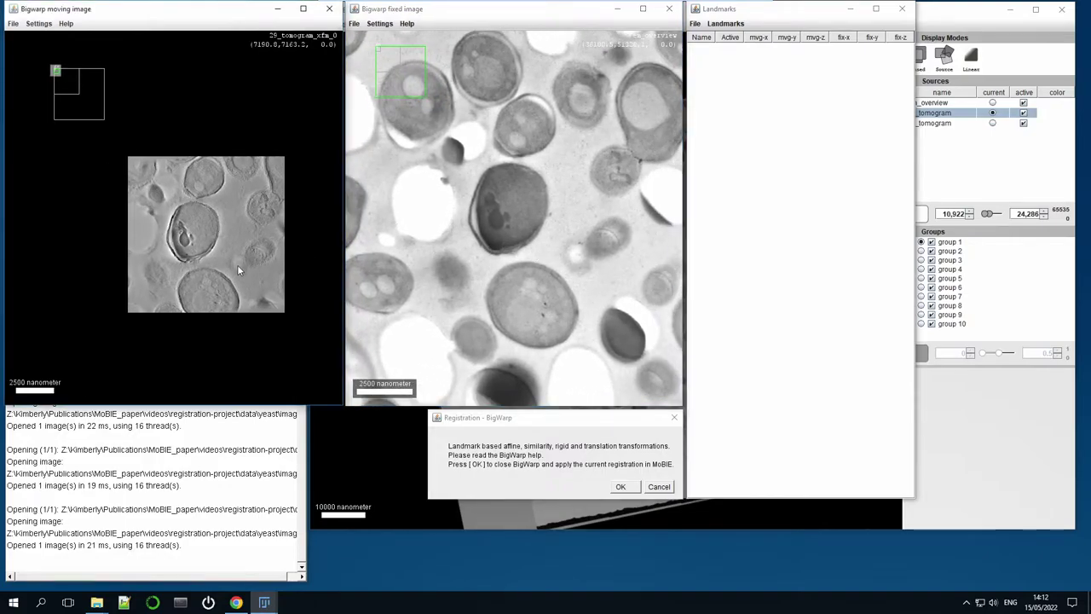
scroll(248, 272, up, 4)
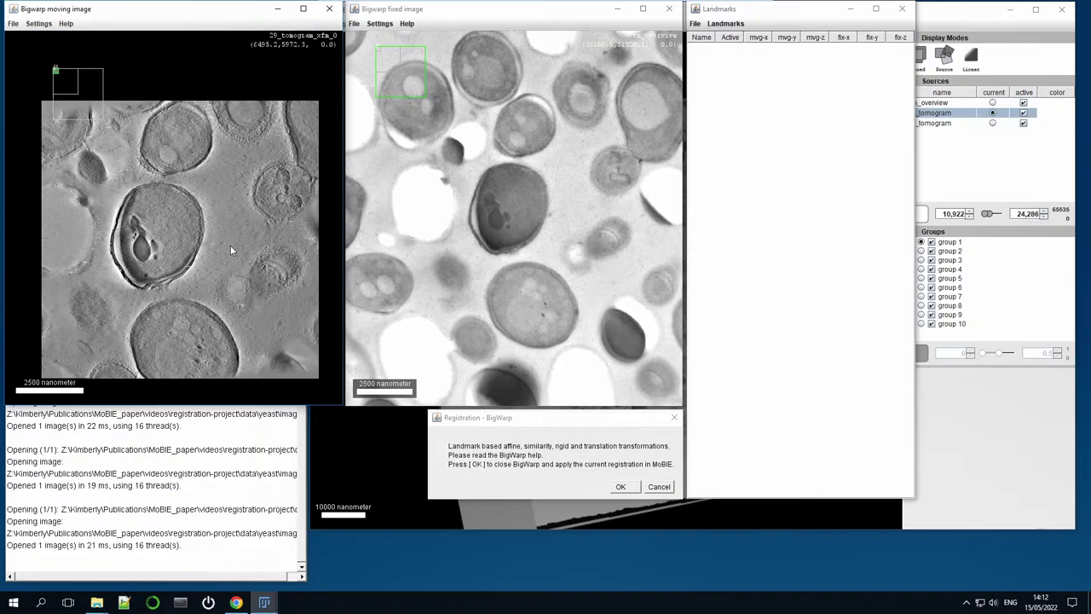
Place four tomogram-to-overview landmark pairs, Pt-0 to Pt-3, then turn landmark mode off
key(space)
click(139, 231)
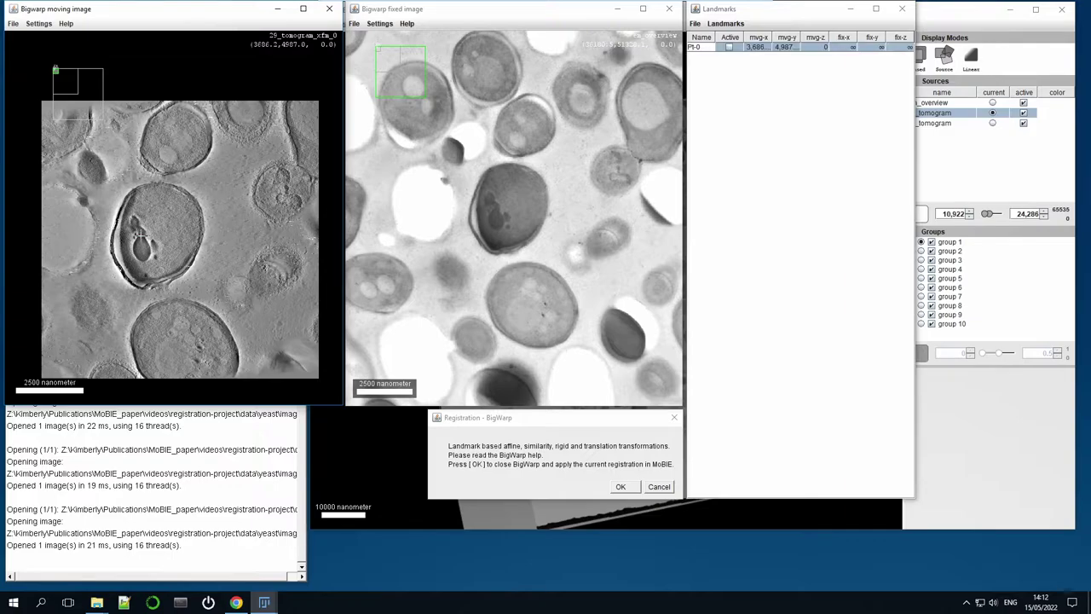
click(494, 209)
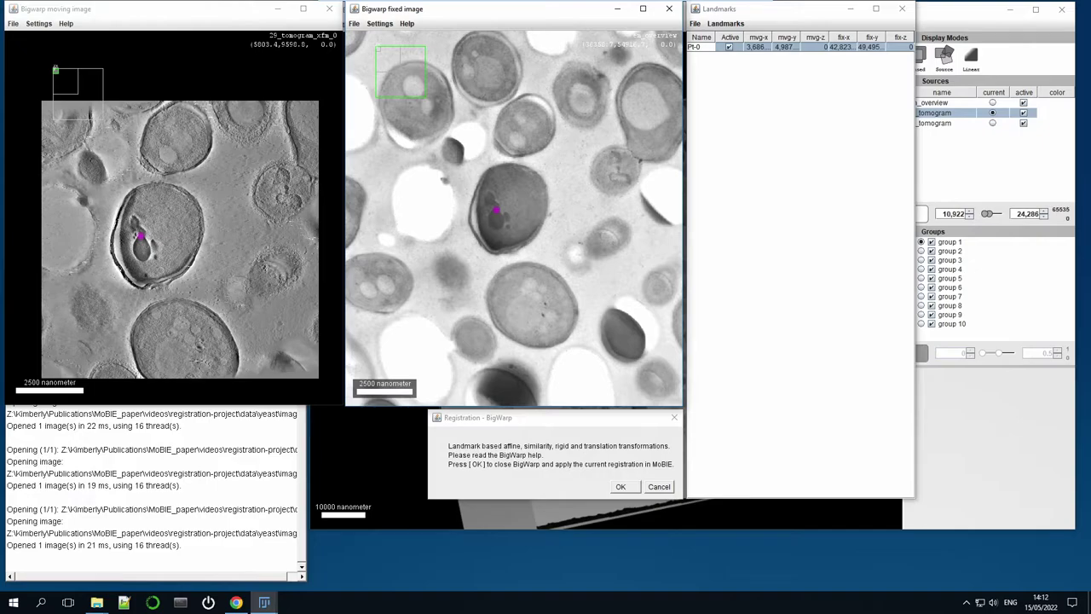
click(197, 361)
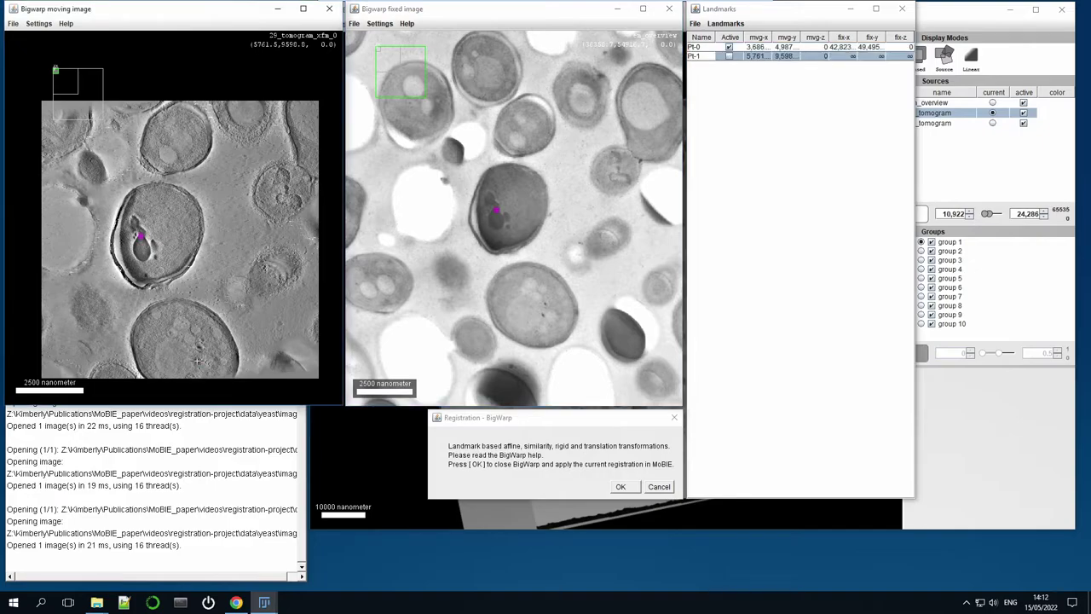
click(543, 315)
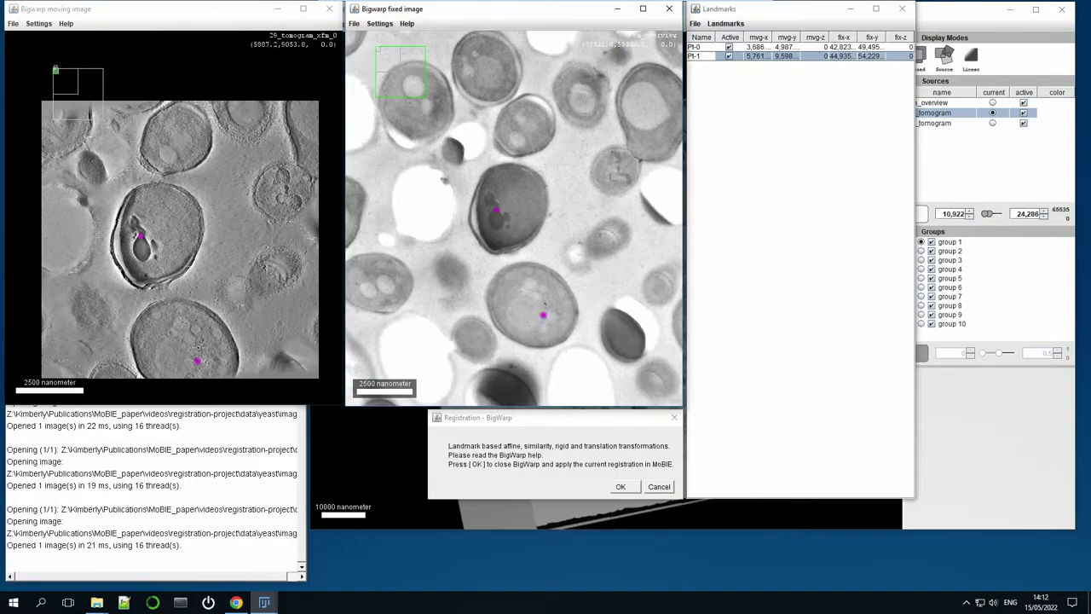
click(199, 347)
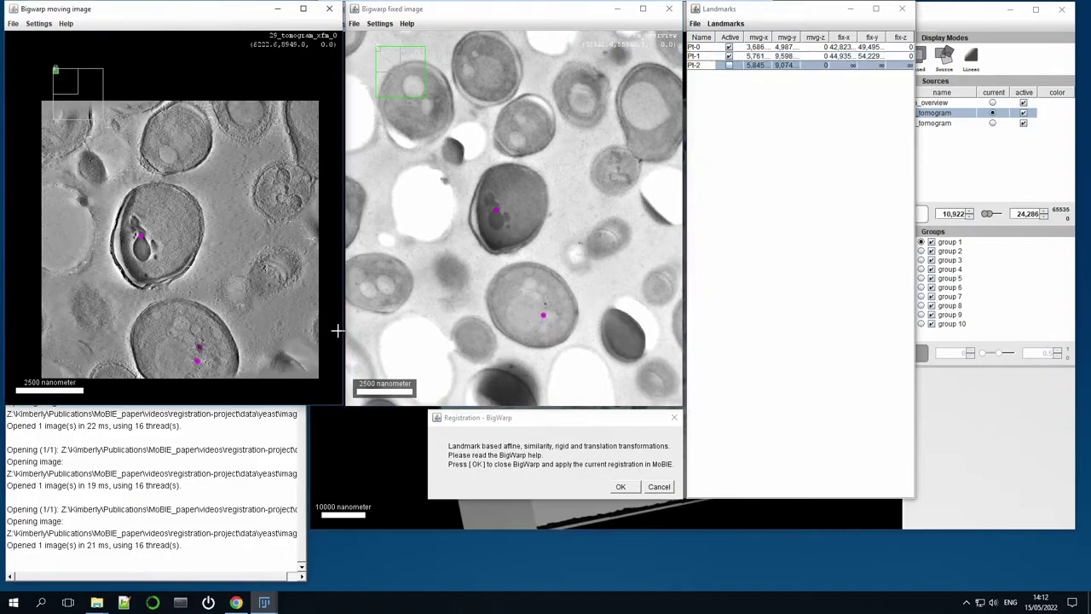
click(544, 301)
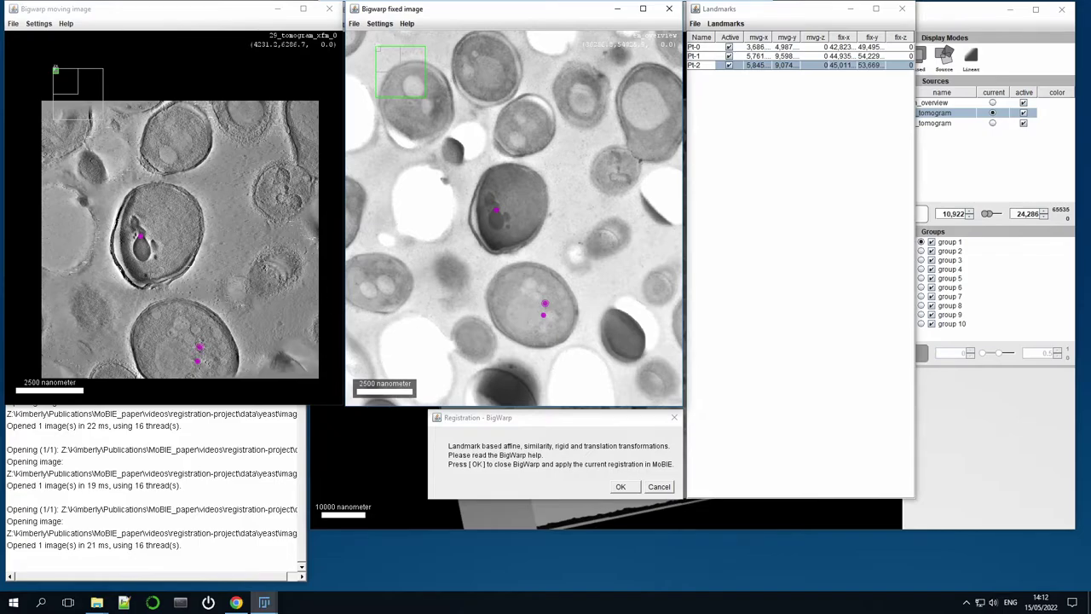
click(145, 276)
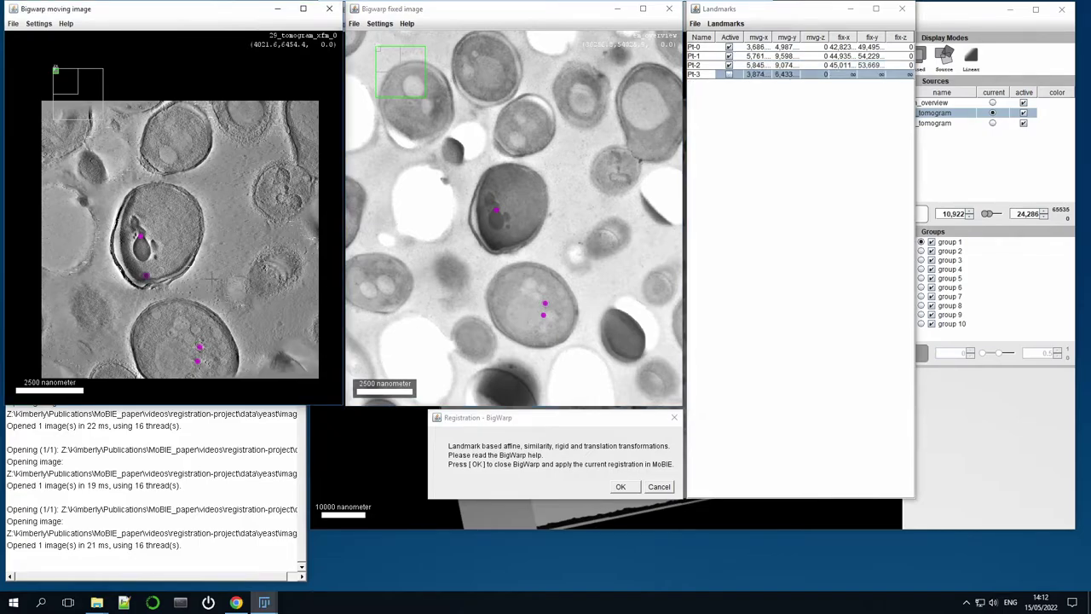
click(499, 243)
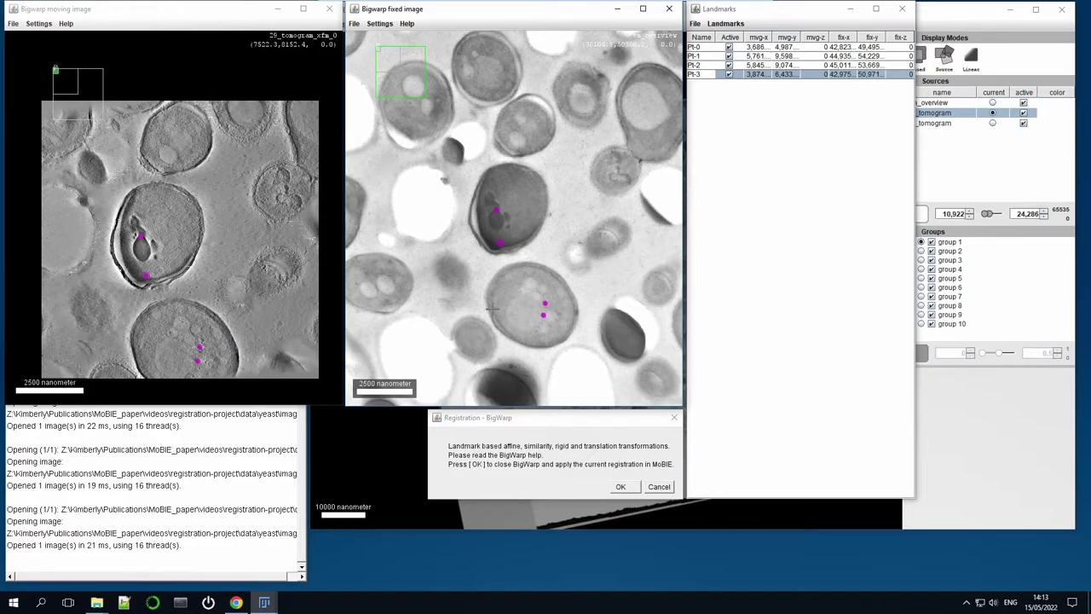
key(space)
Switch BigWarp's transform type from Affine to Rotation and close the Transform Type dialog
key(F2)
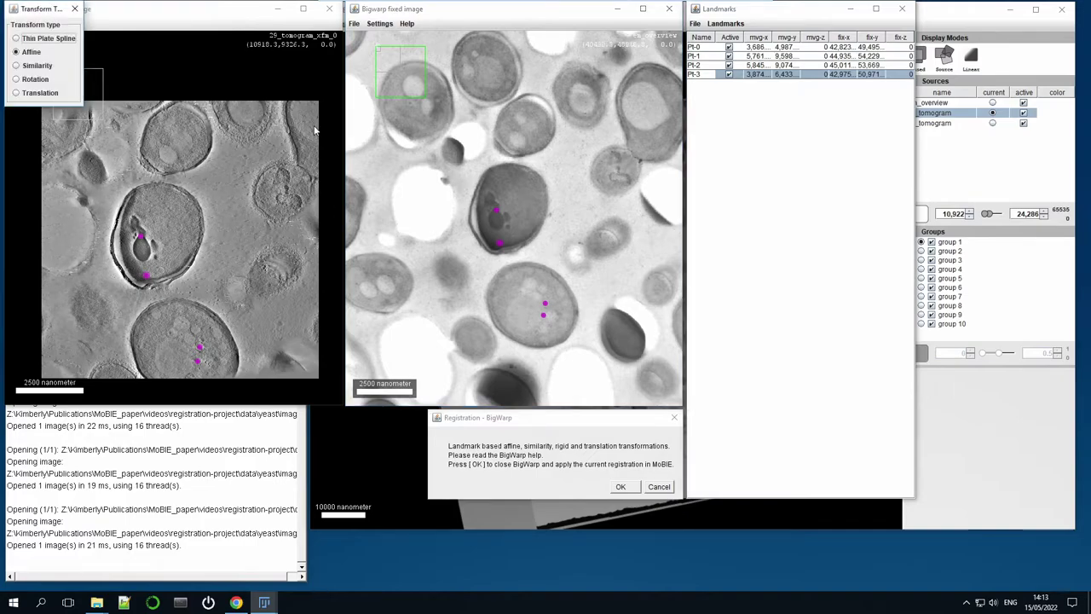
drag(22, 10, 152, 72)
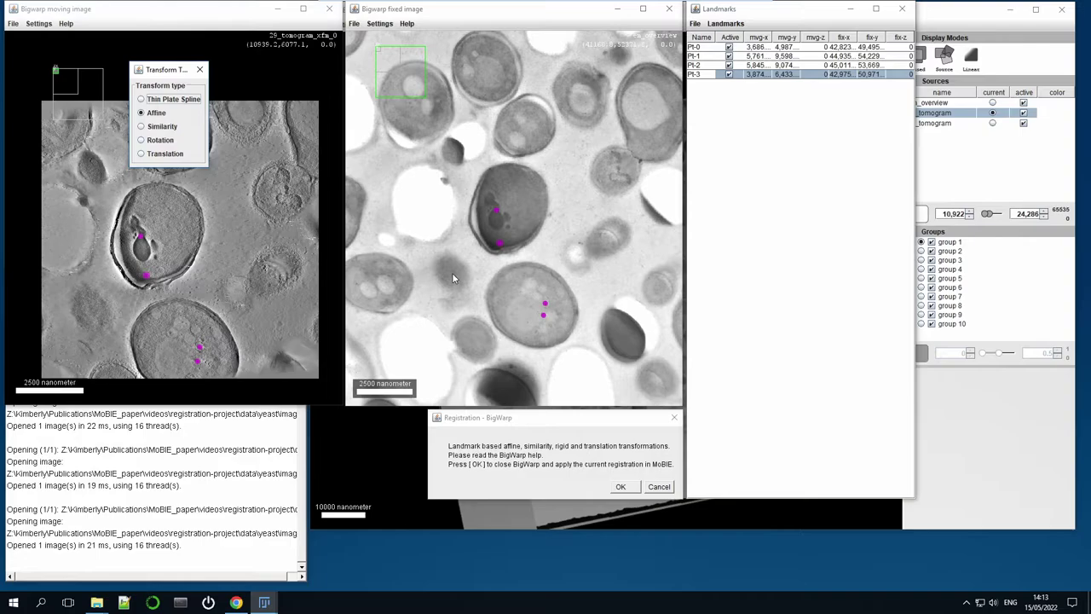
click(150, 142)
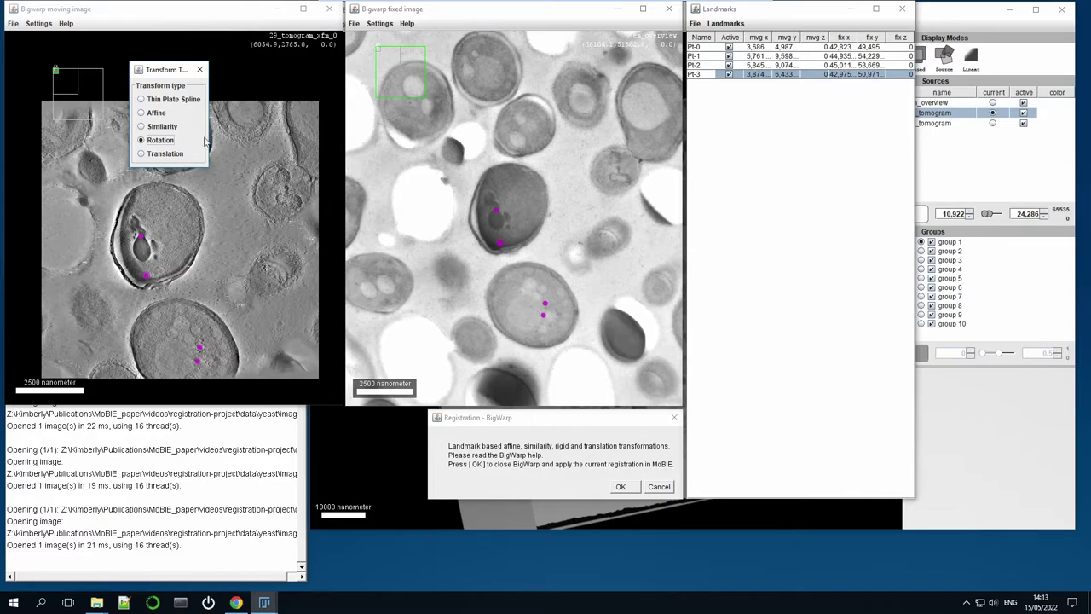
click(199, 70)
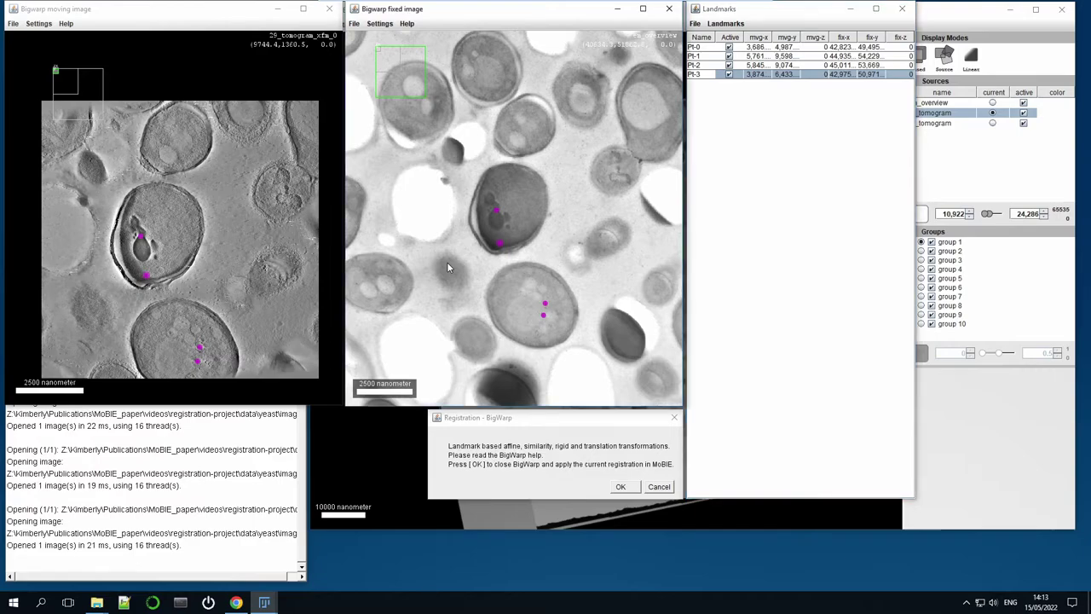
Show the tomogram warped into overview space, then widen the fixed view and its source panel
key(t)
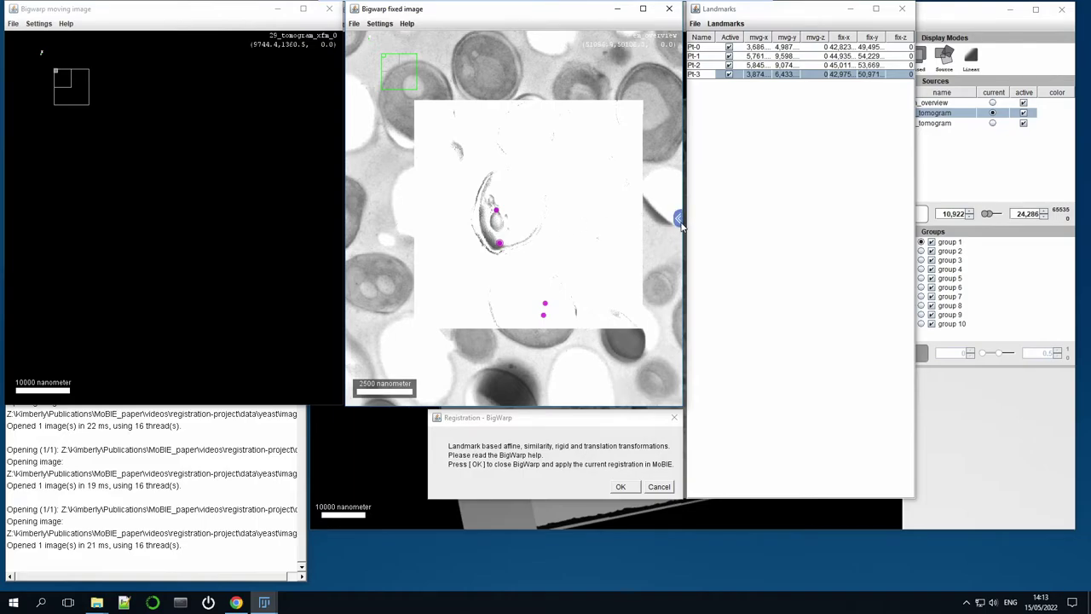
click(682, 224)
drag(683, 229, 801, 196)
drag(718, 191, 649, 194)
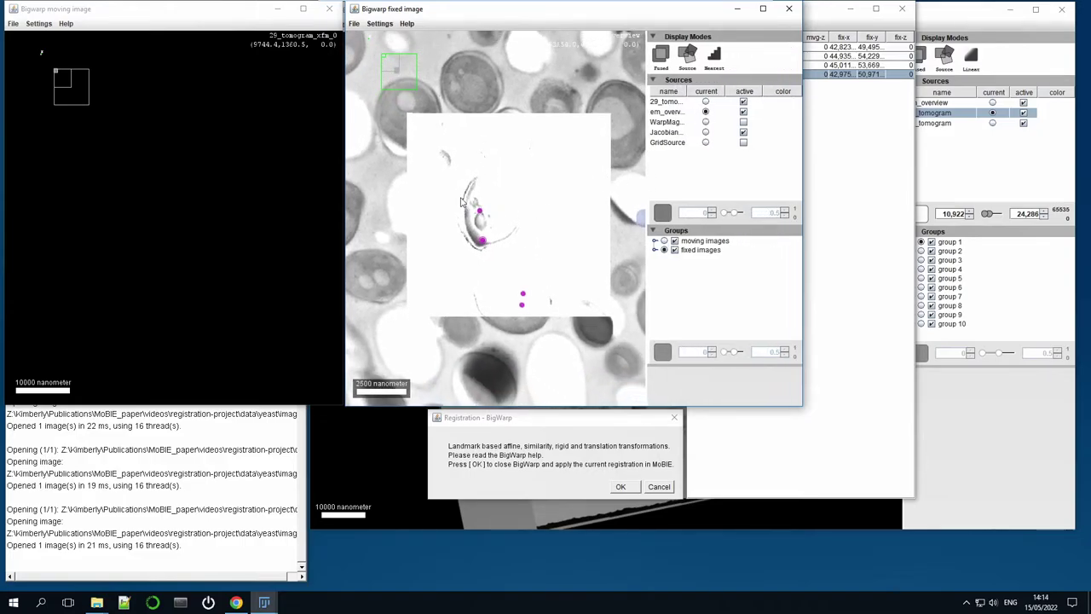
In Single mode, flip between 29_tomo and em_overview to check the fit, then return to Fused
click(661, 56)
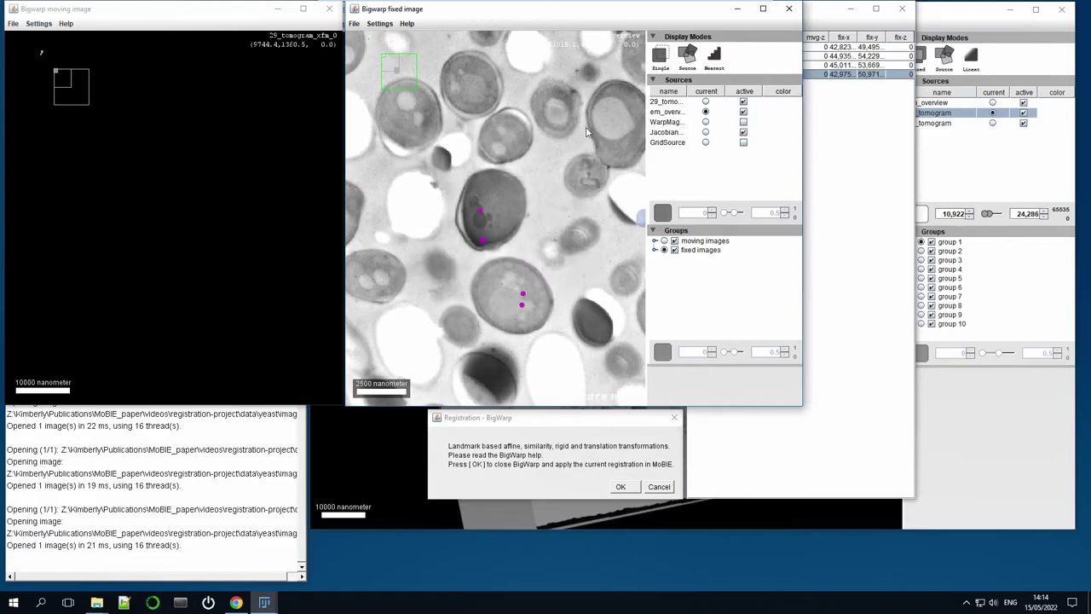
click(705, 101)
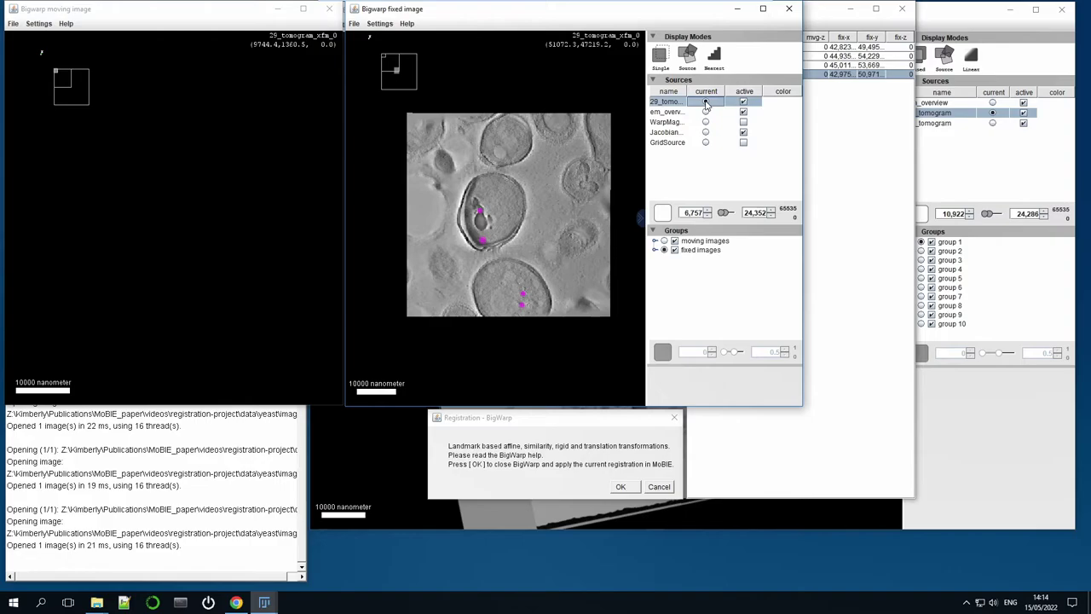
click(706, 111)
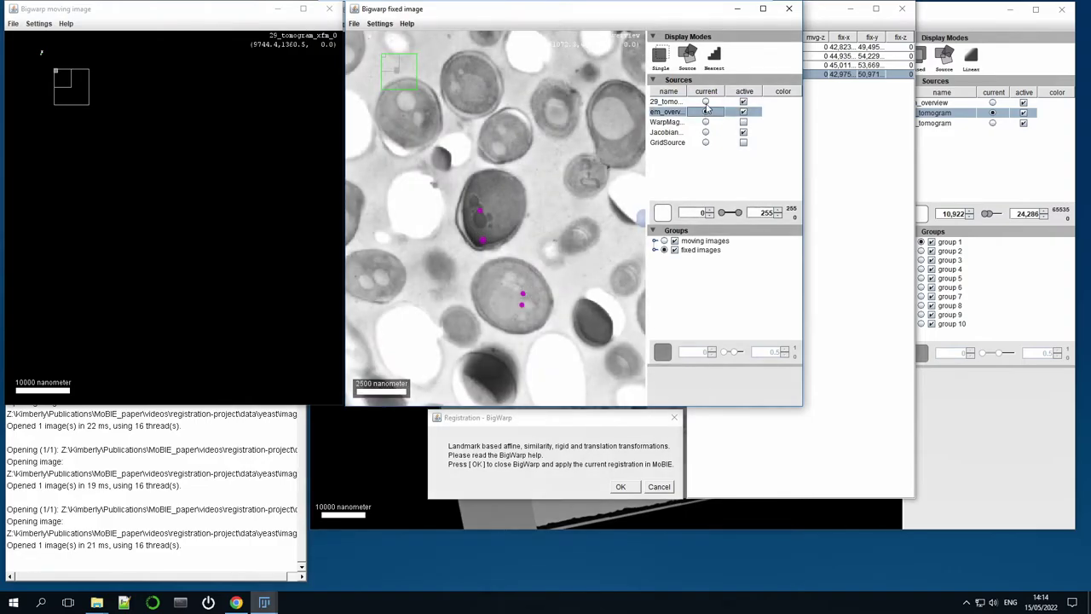
click(706, 102)
click(705, 112)
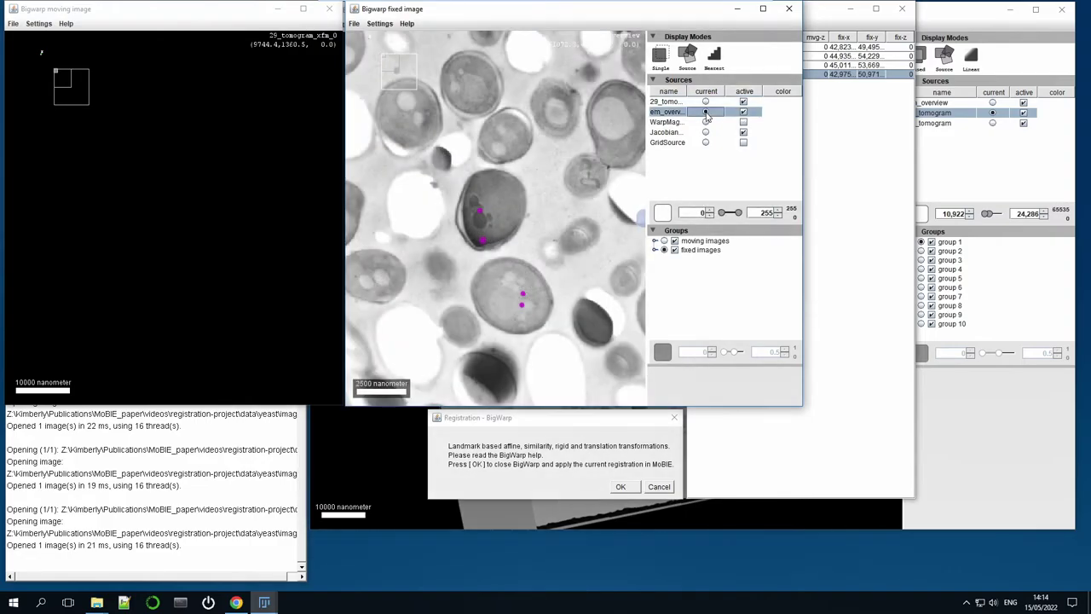
click(706, 103)
click(706, 111)
click(706, 102)
click(706, 112)
click(661, 58)
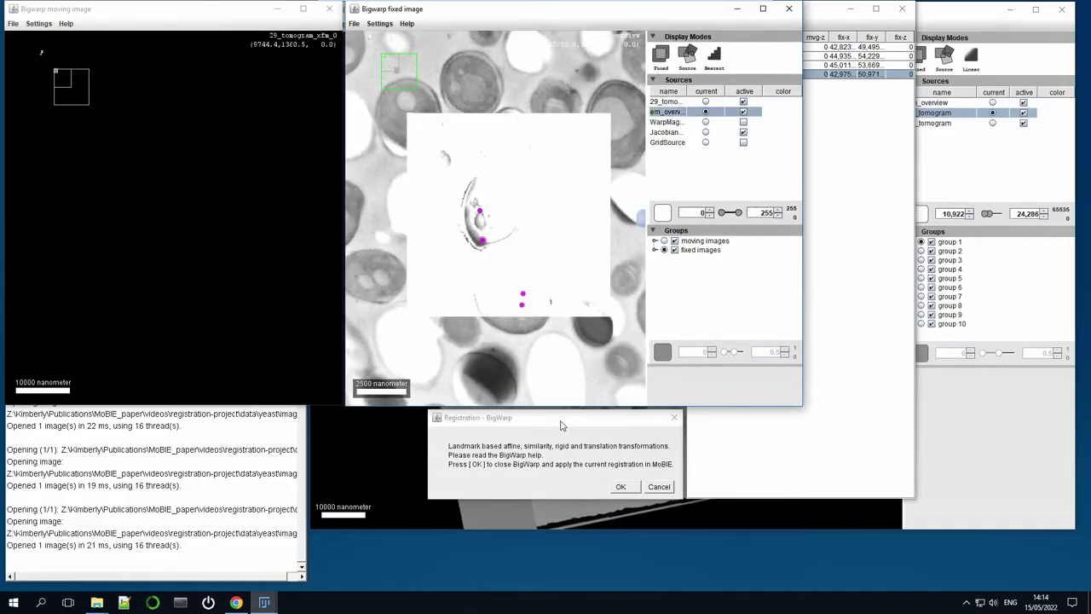
drag(560, 422, 516, 301)
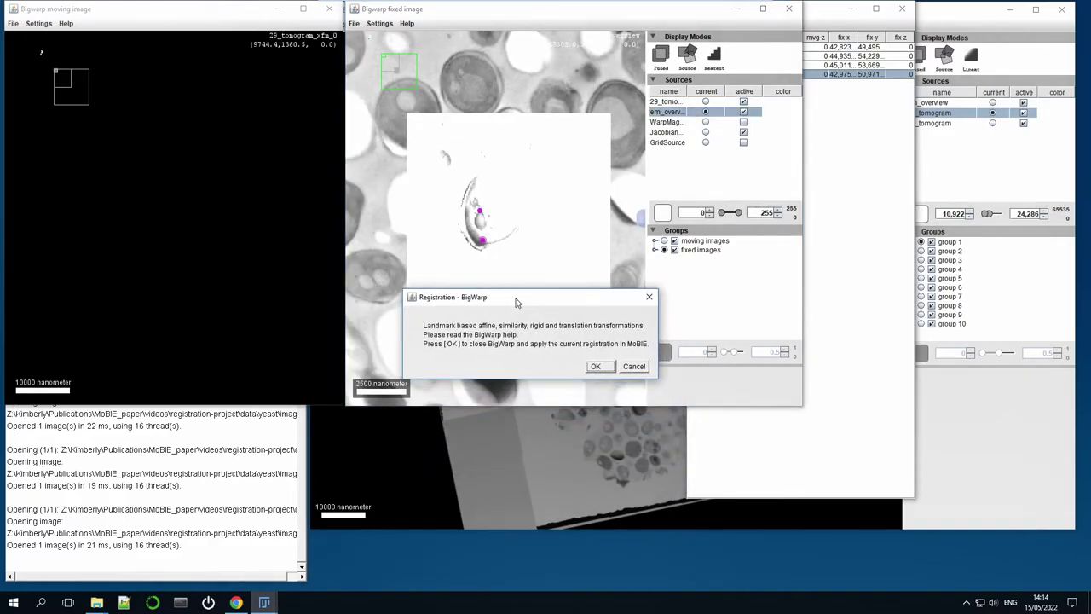
Apply the BigWarp registration to 29_tomogram in MoBIE and change the viewer's blending mode
click(602, 368)
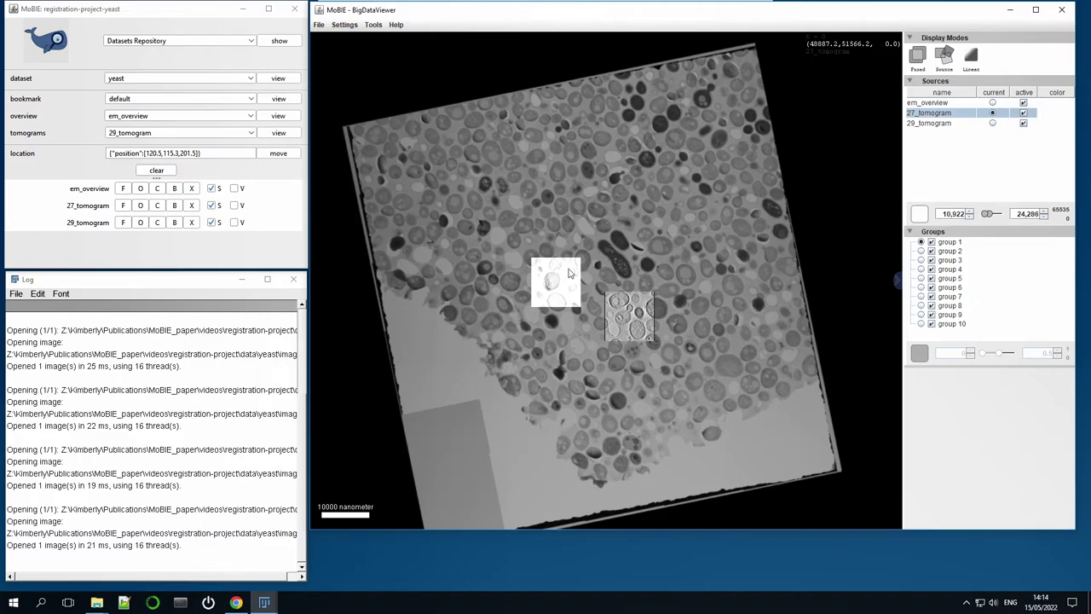
scroll(594, 282, up, 6)
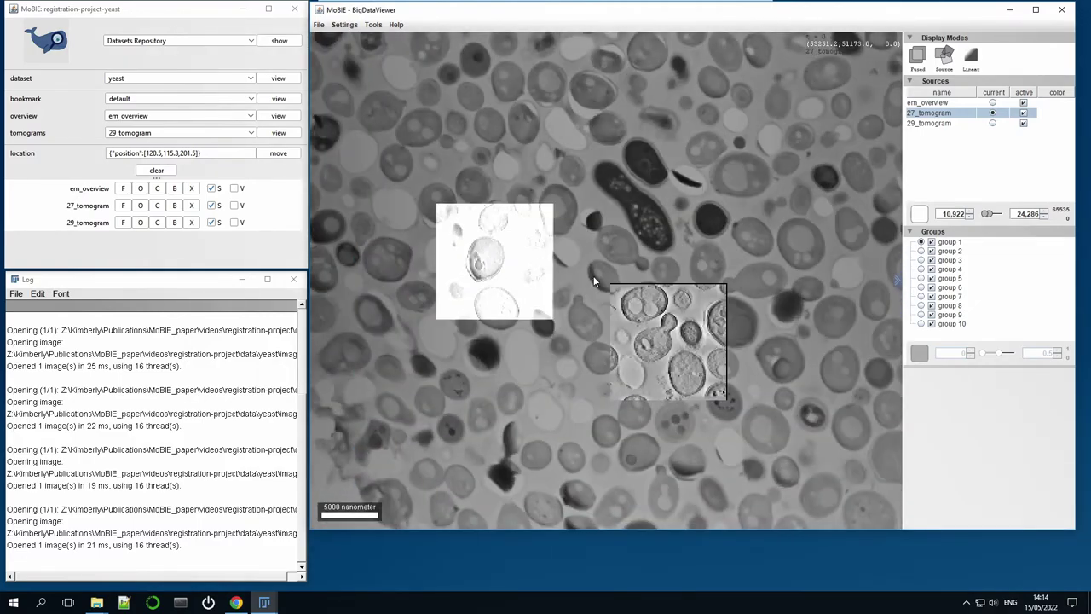
right_click(476, 240)
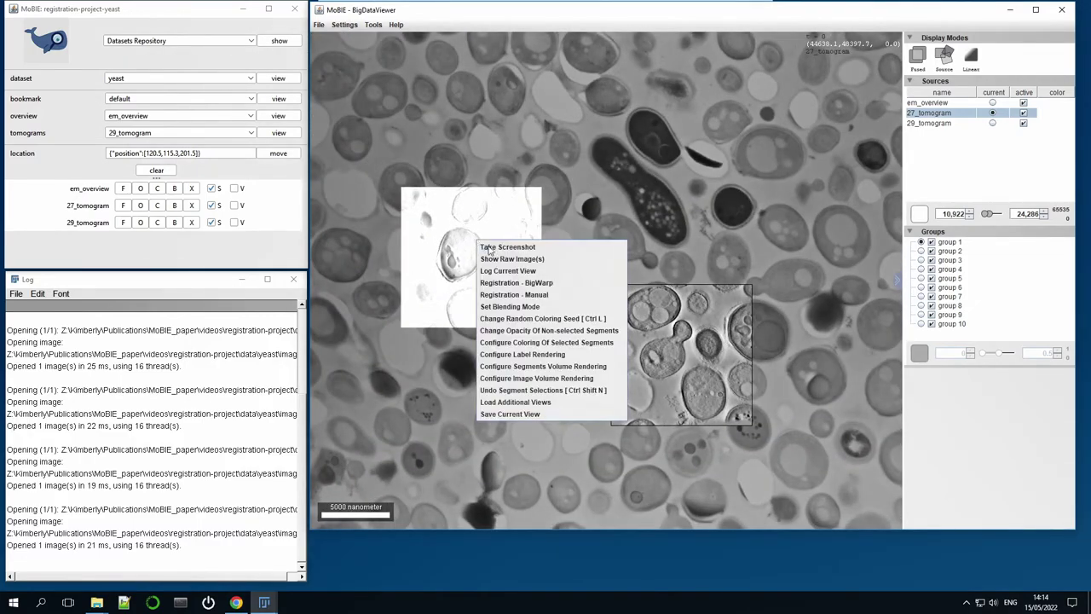
click(510, 307)
click(546, 324)
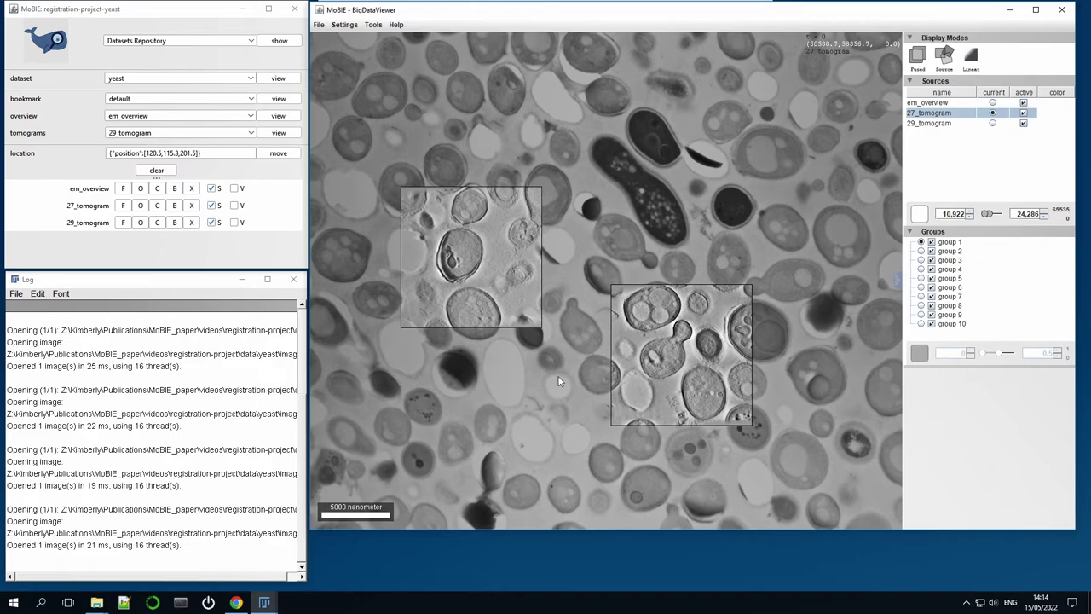
scroll(557, 380, down, 4)
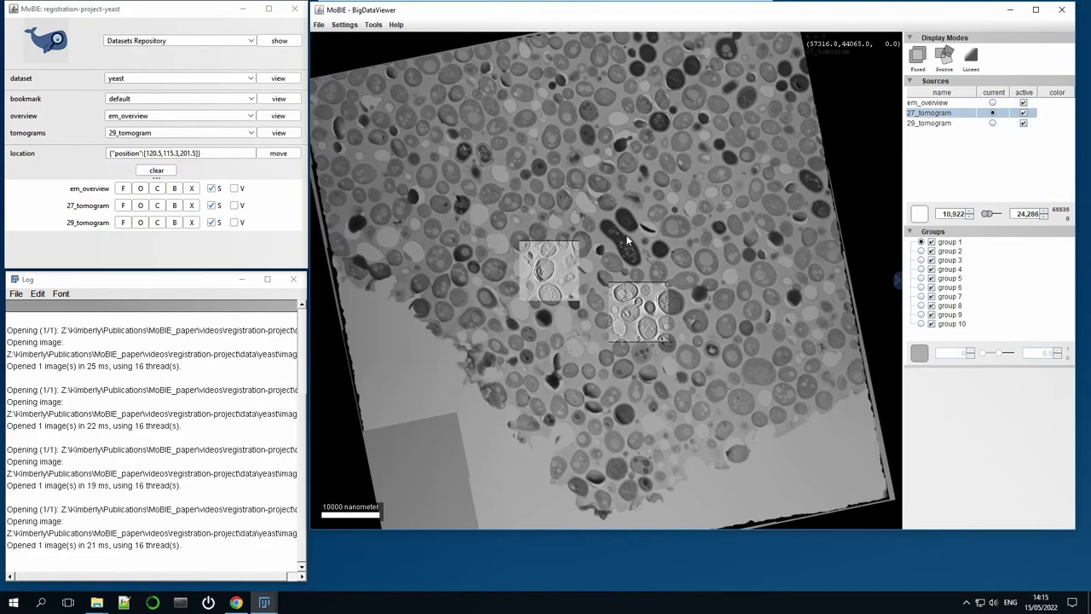
Save the current layout as a new project view named 'registered' in the bookmark group
right_click(596, 235)
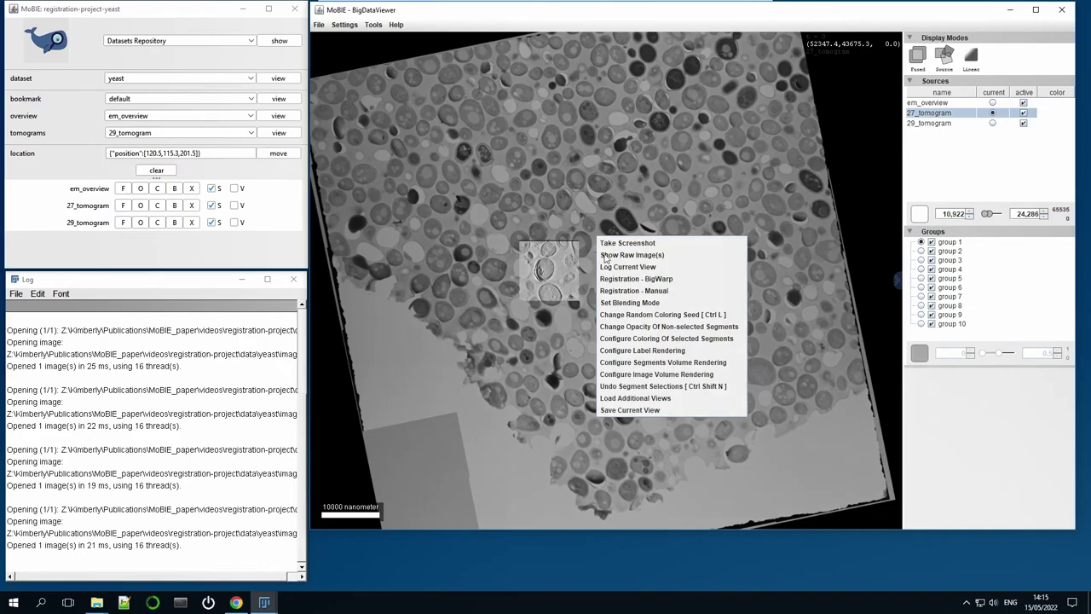
click(645, 412)
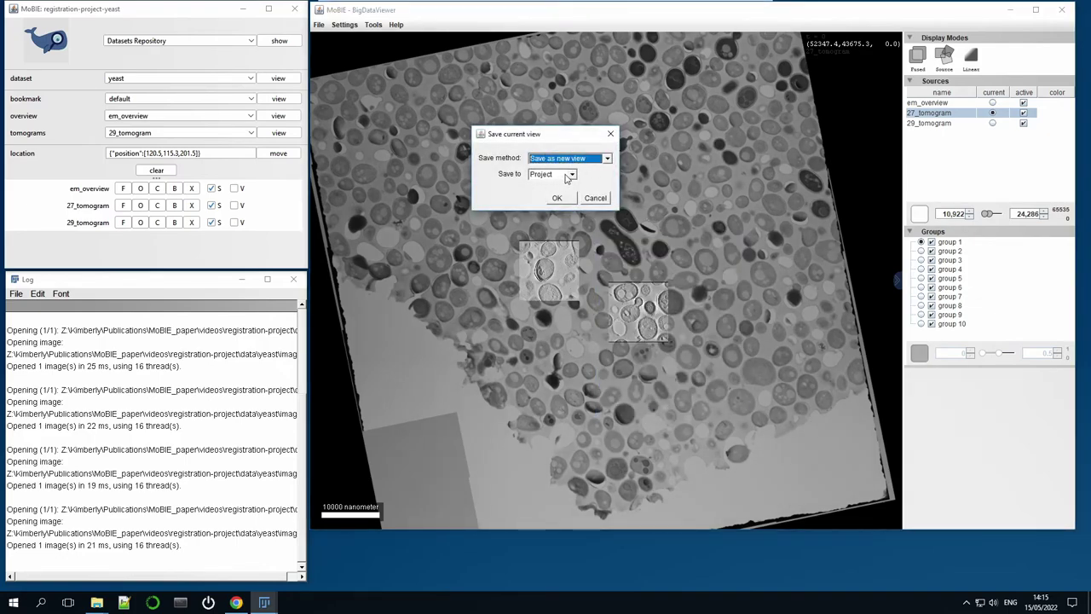
click(559, 198)
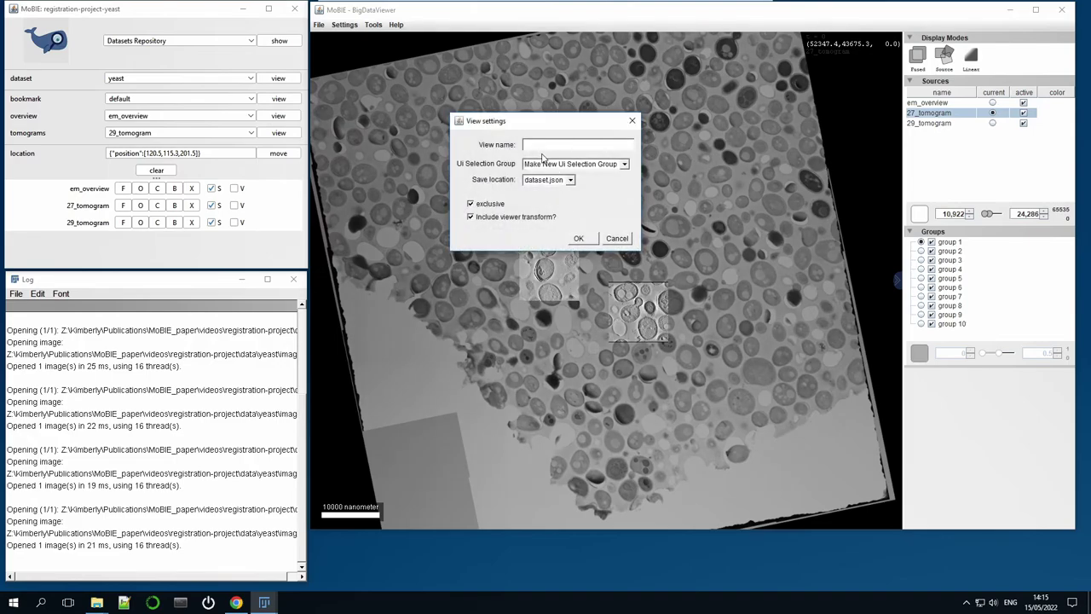
text(registered)
click(548, 167)
click(548, 194)
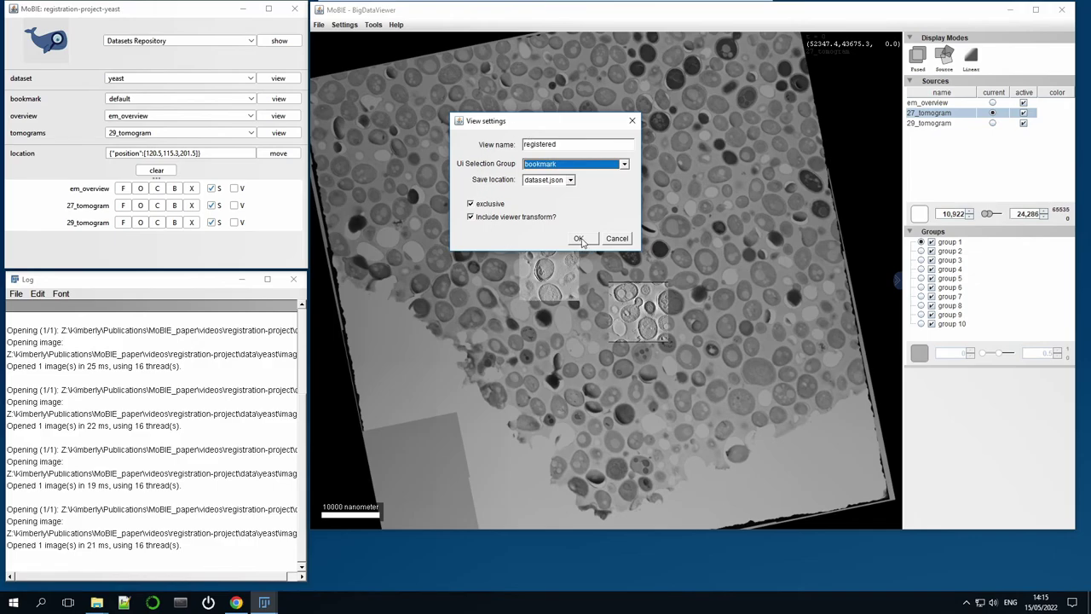
click(579, 238)
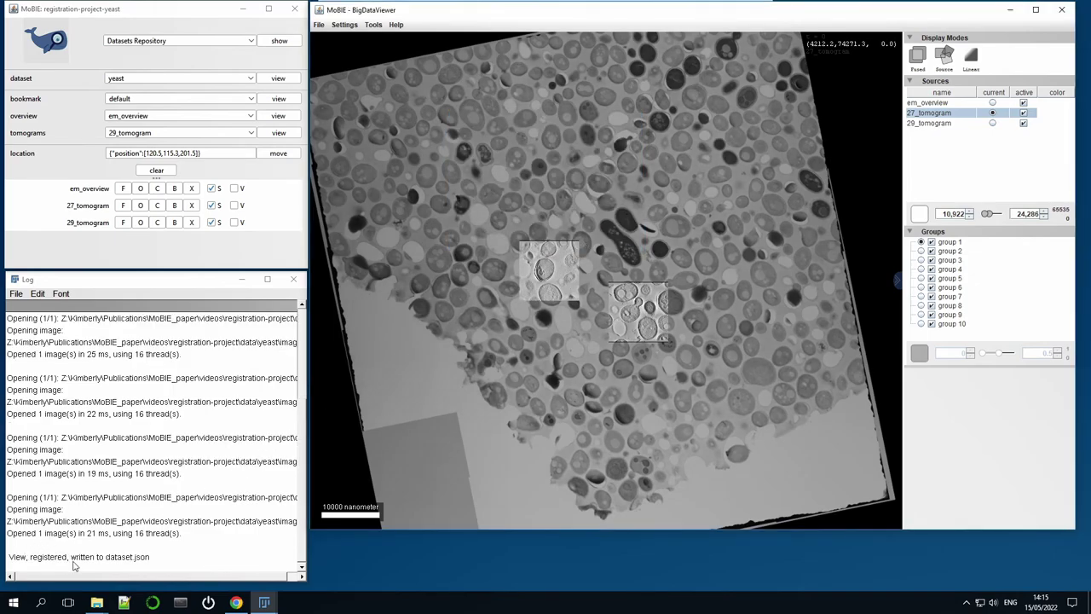
Remove 29_tomogram, 27_tomogram and em_overview from display, then load the 'registered' bookmark
click(192, 222)
click(192, 205)
click(191, 188)
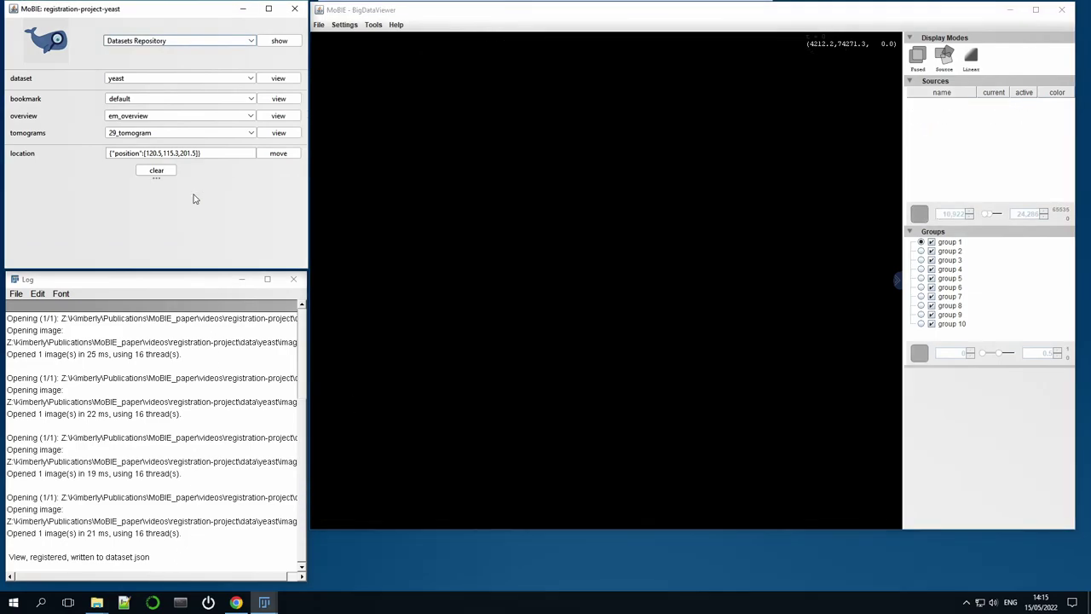
click(147, 101)
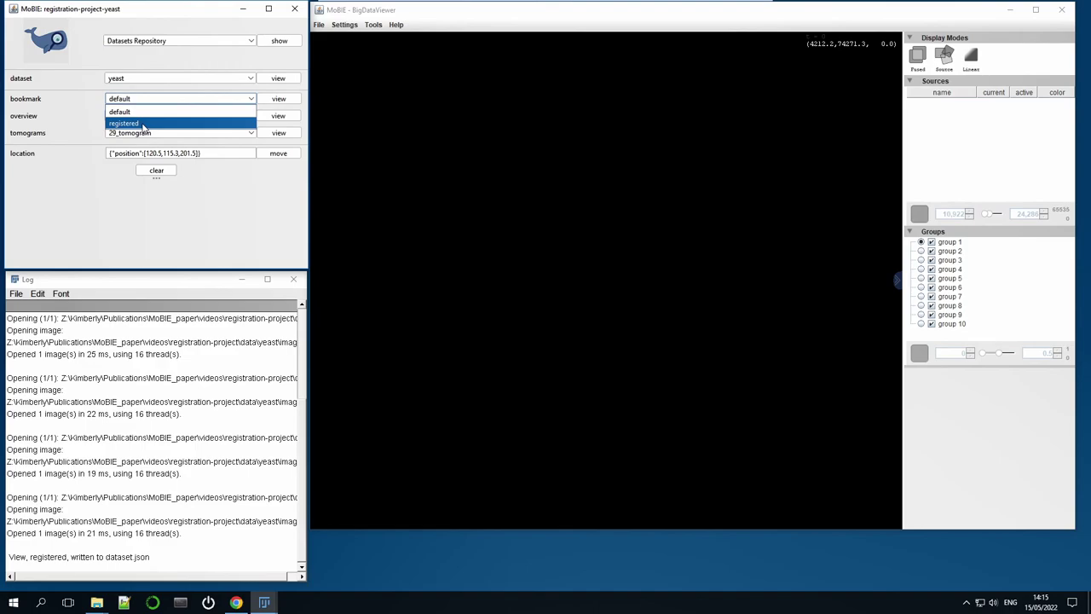
click(128, 123)
click(278, 99)
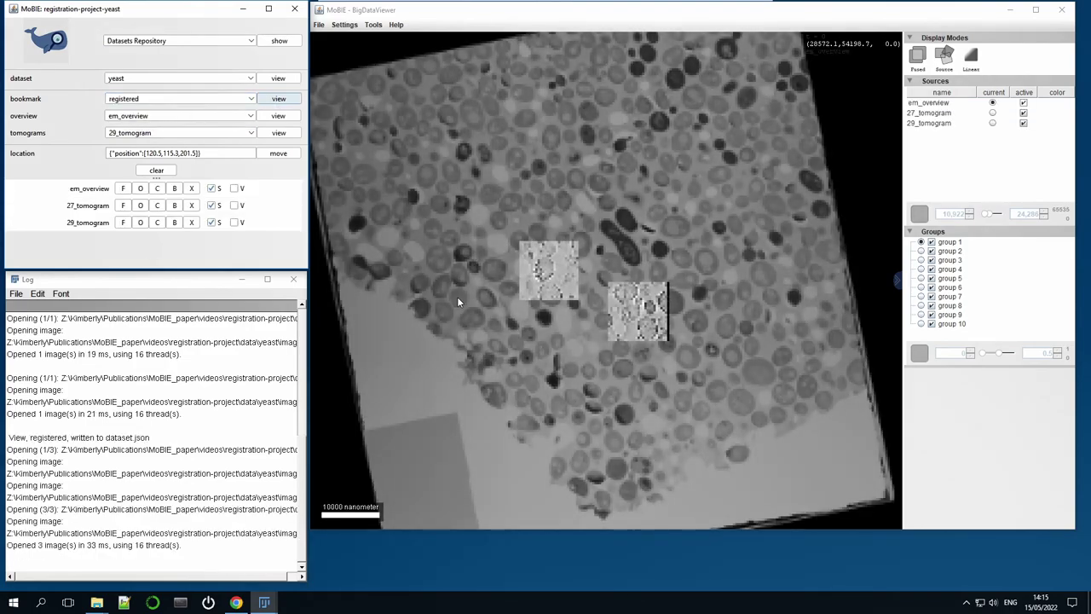